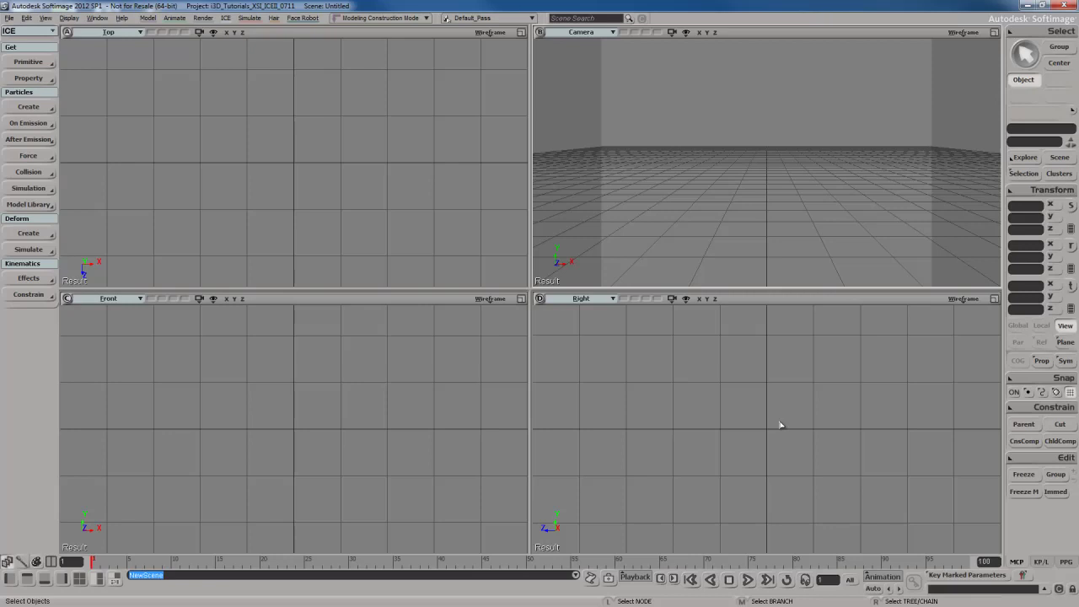
- Open the scene Example_01_Sink from the project's Scenes folder
{"action": "key", "text": "ctrl+o"}
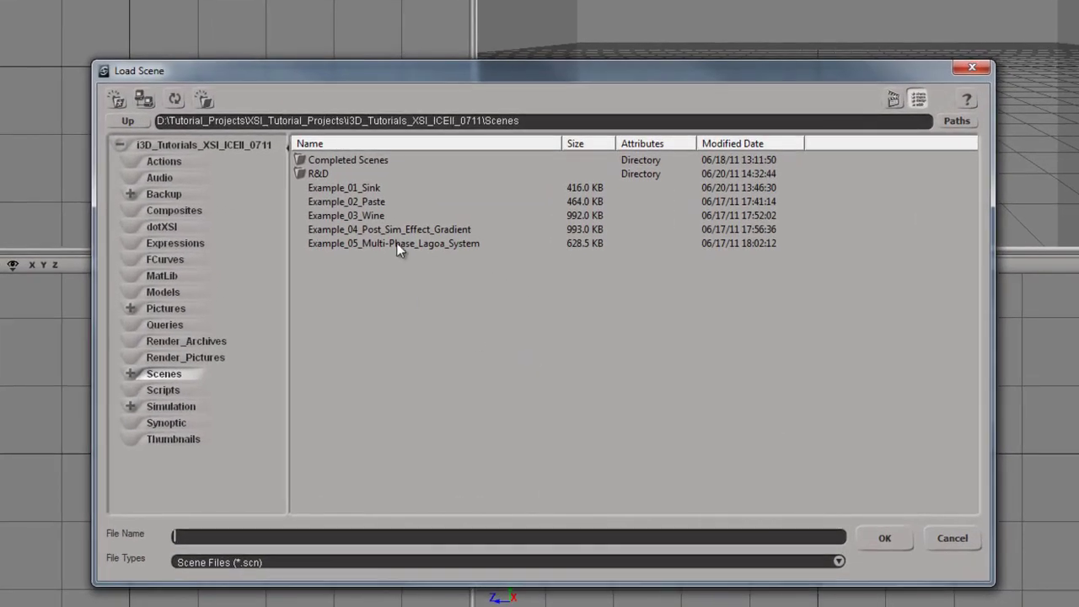
{"action": "left_click", "coordinate": [343, 191]}
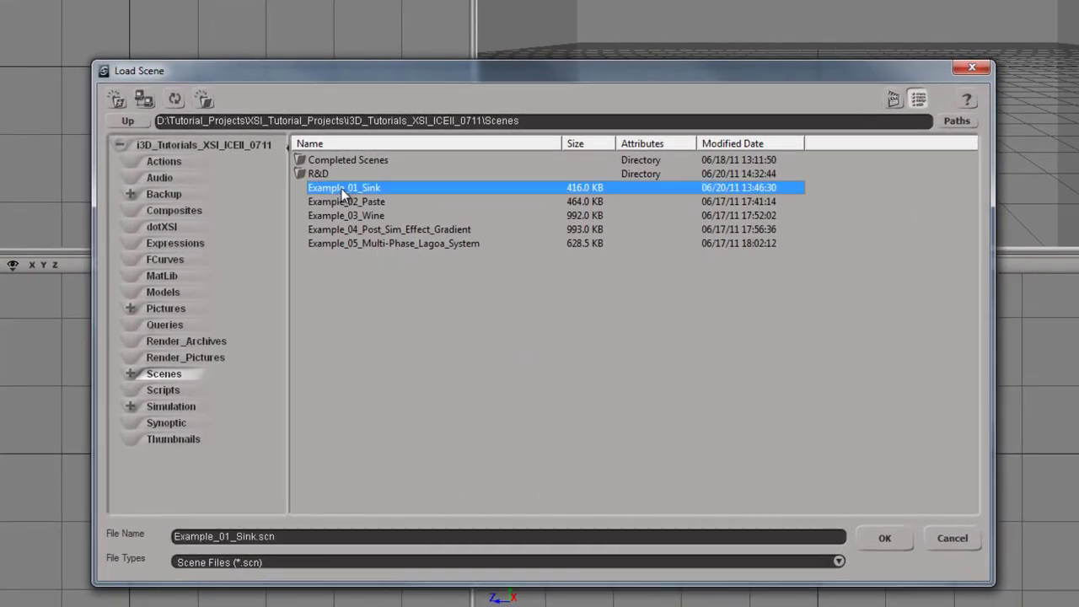
{"action": "double_click", "coordinate": [361, 188]}
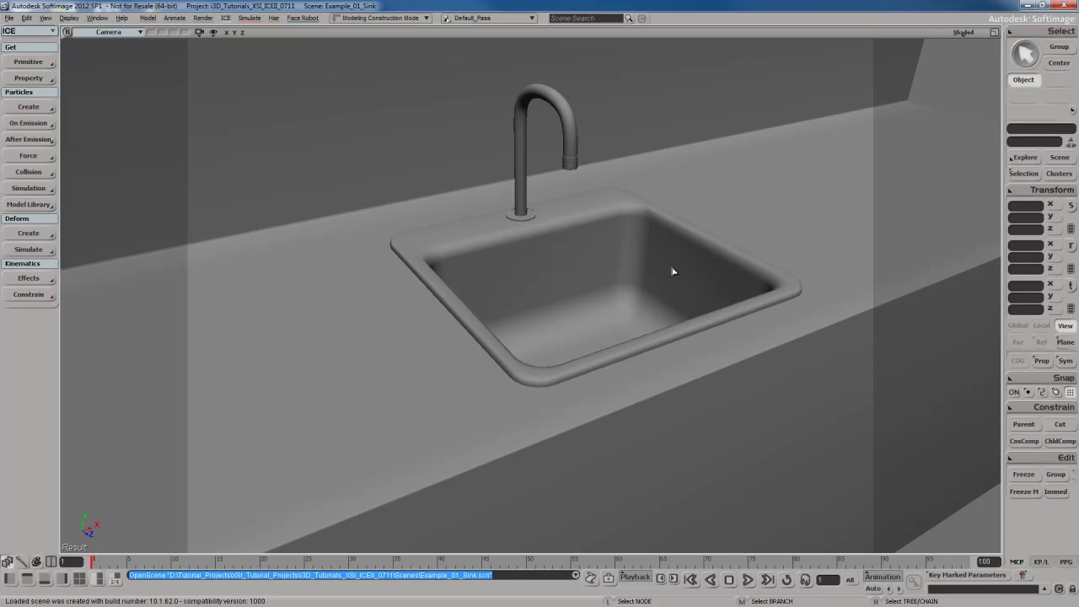
- Examine the sink, its drain and the faucet up close and from several angles
{"action": "key", "text": "s"}
{"action": "right_click_drag", "start_coordinate": [673, 271], "coordinate": [667, 307]}
{"action": "scroll", "coordinate": [662, 286], "scroll_direction": "up", "scroll_amount": 5}
{"action": "key", "text": "space"}
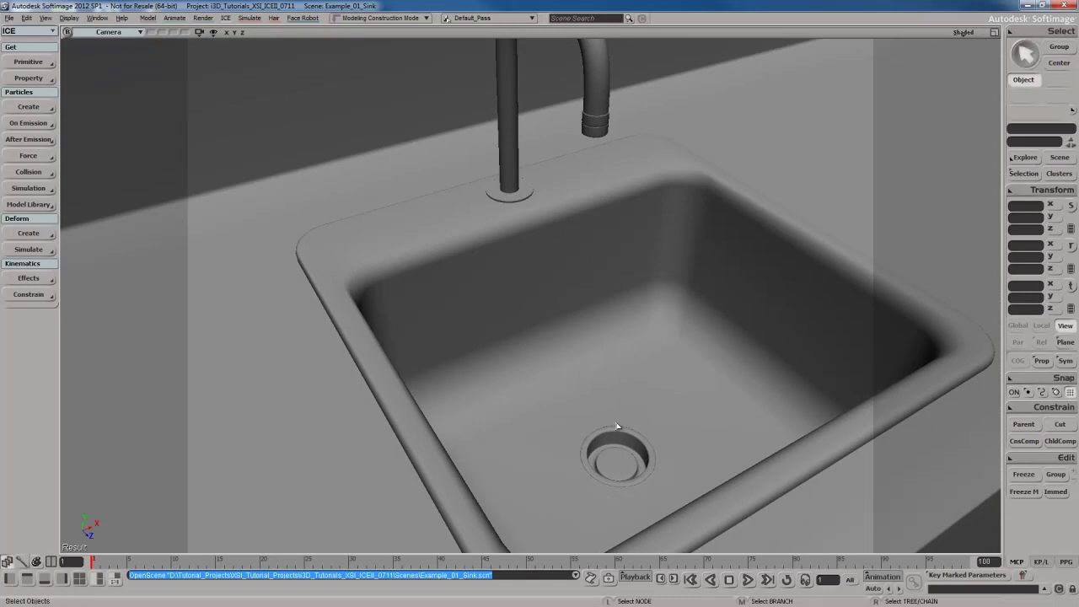
{"action": "key", "text": "s"}
{"action": "right_click_drag", "start_coordinate": [658, 412], "coordinate": [638, 404]}
{"action": "key", "text": "space"}
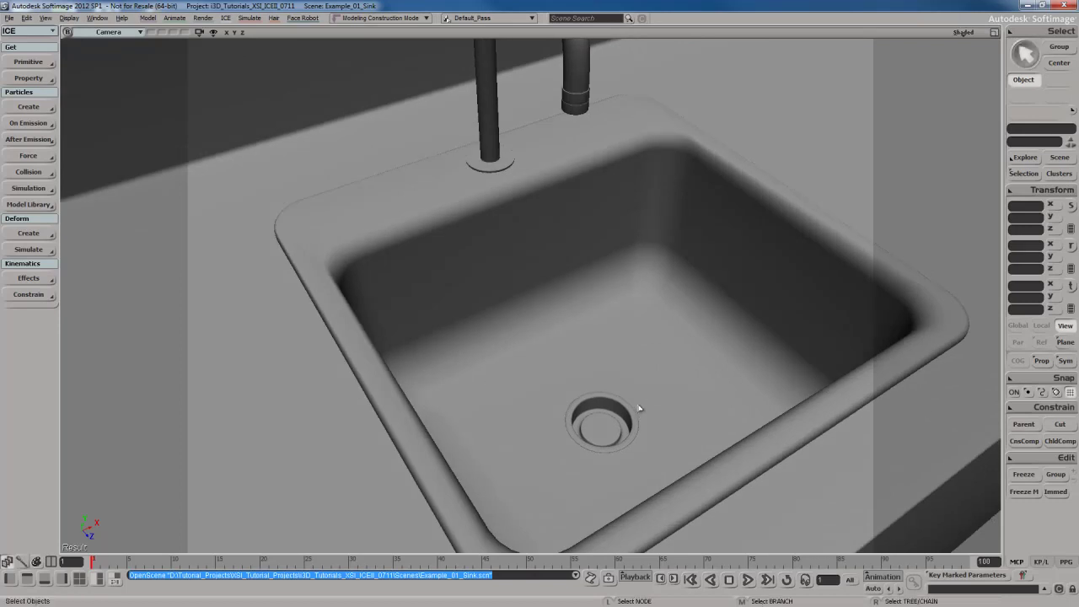
{"action": "key", "text": "s"}
{"action": "right_click_drag", "start_coordinate": [640, 409], "coordinate": [640, 343]}
{"action": "key", "text": "space"}
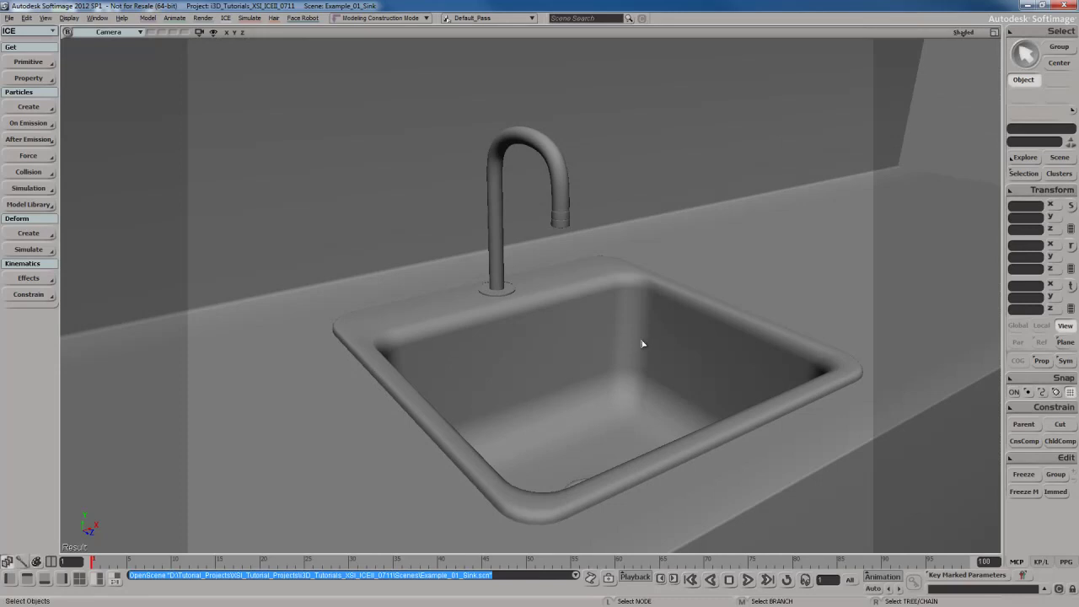
- Create a null and move it to the centre of the faucet's opening, at about Y 31.99 and Z -3.84
{"action": "left_click", "coordinate": [31, 64]}
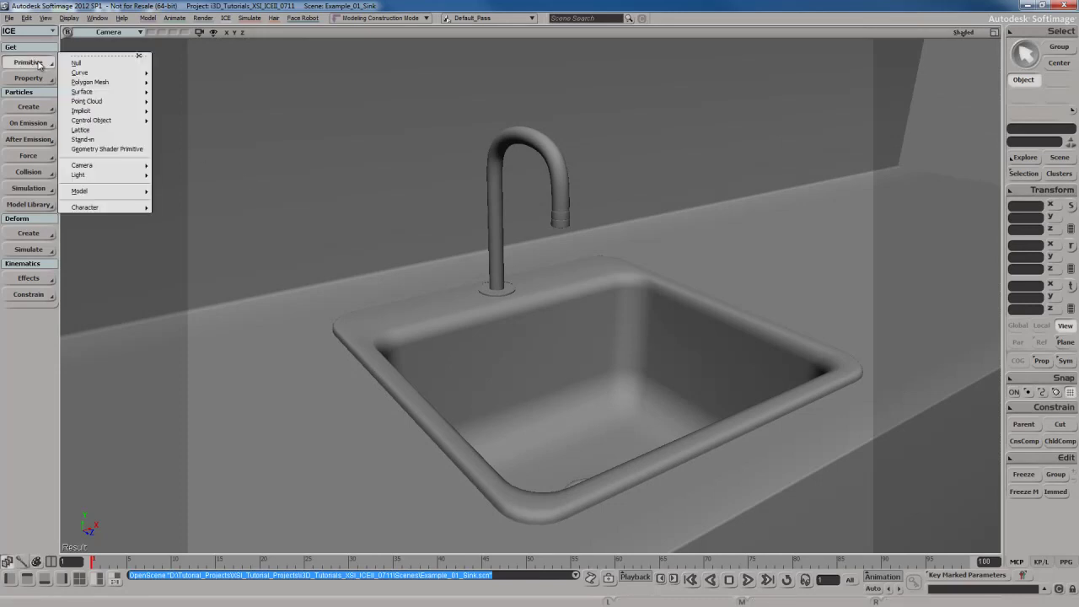
{"action": "left_click", "coordinate": [101, 64]}
{"action": "key", "text": "f"}
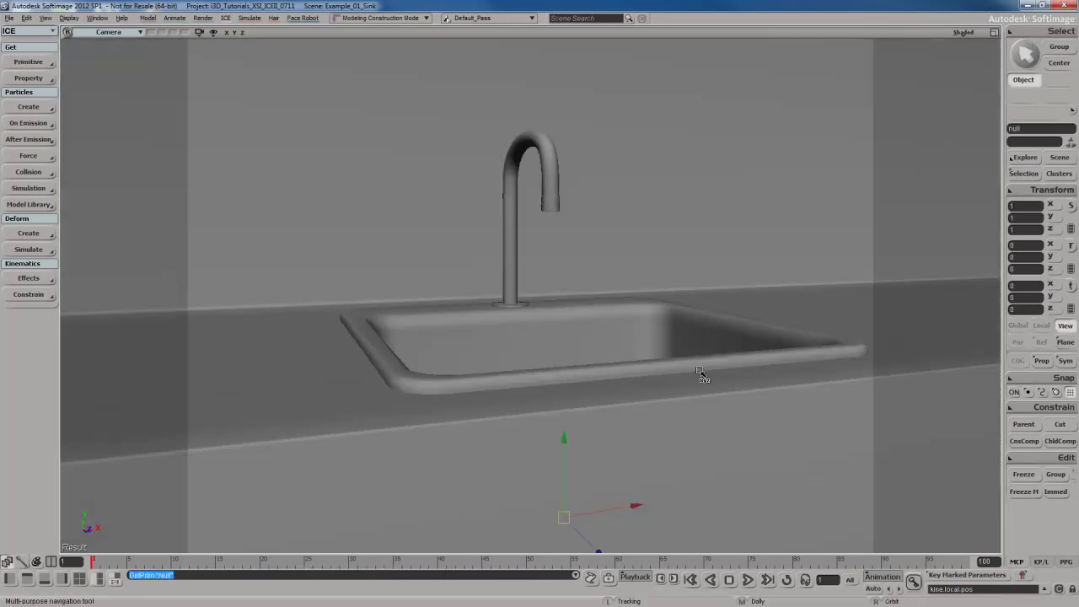
{"action": "key", "text": "s"}
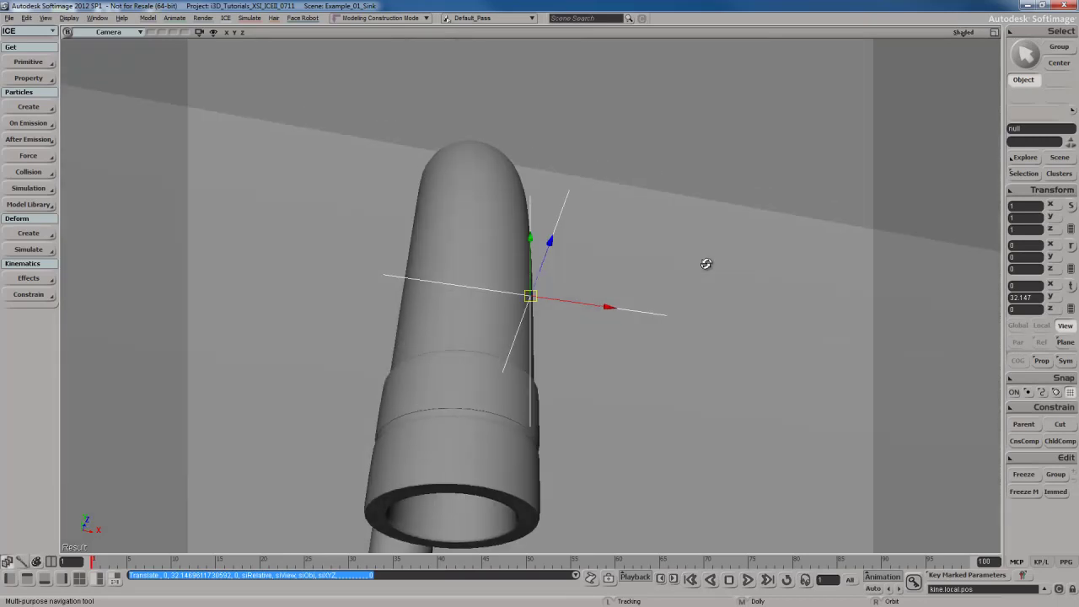
{"action": "right_click_drag", "start_coordinate": [706, 264], "coordinate": [631, 255]}
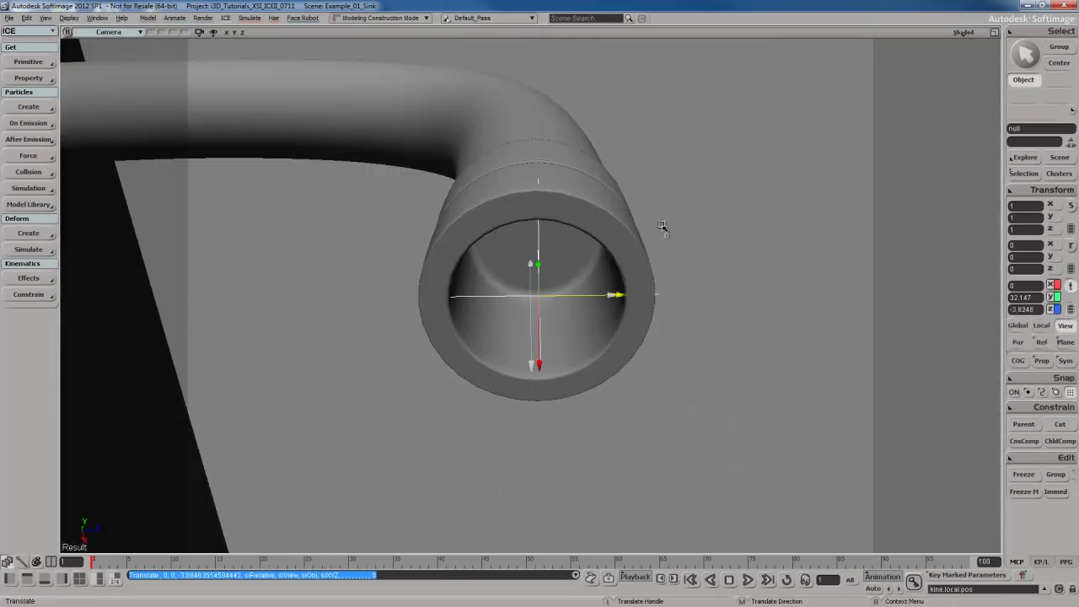
{"action": "right_click_drag", "start_coordinate": [702, 210], "coordinate": [670, 266]}
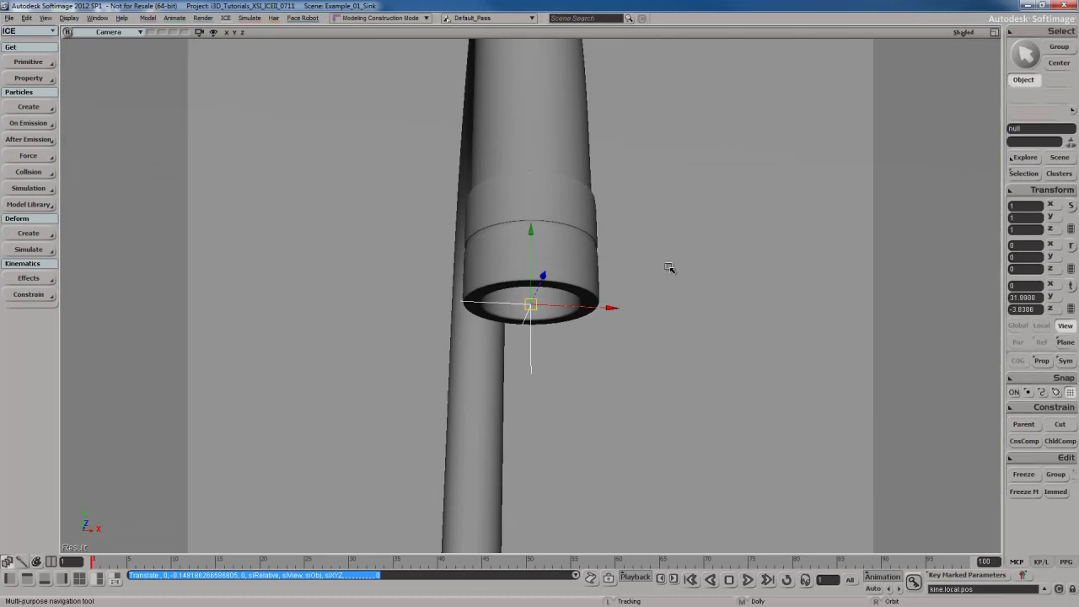
{"action": "key", "text": "space"}
- Change the null's primary display icon to Rings
{"action": "key", "text": "Return"}
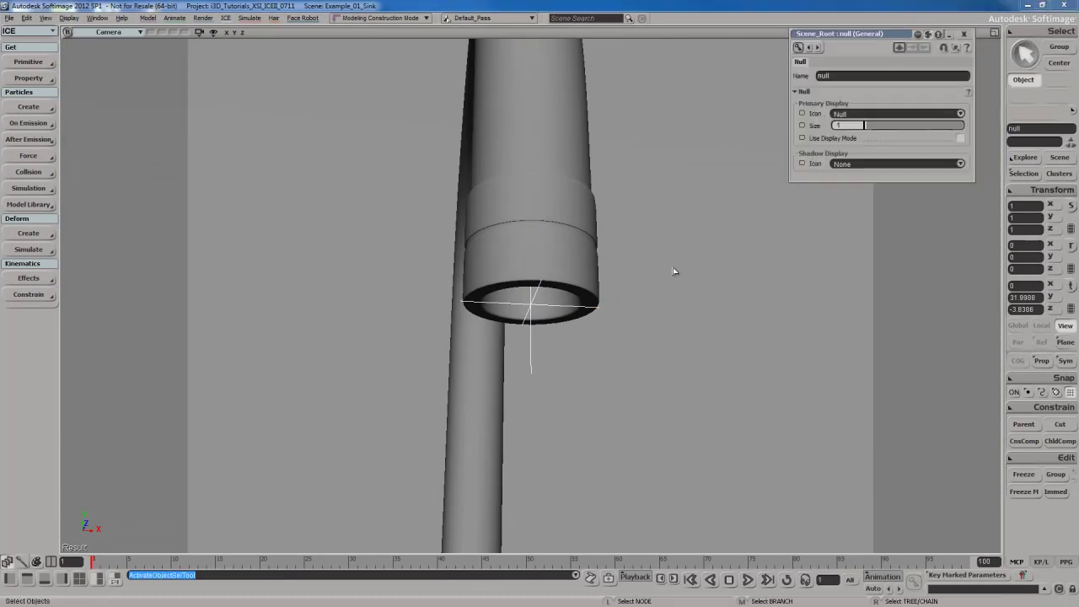
{"action": "left_click", "coordinate": [866, 115]}
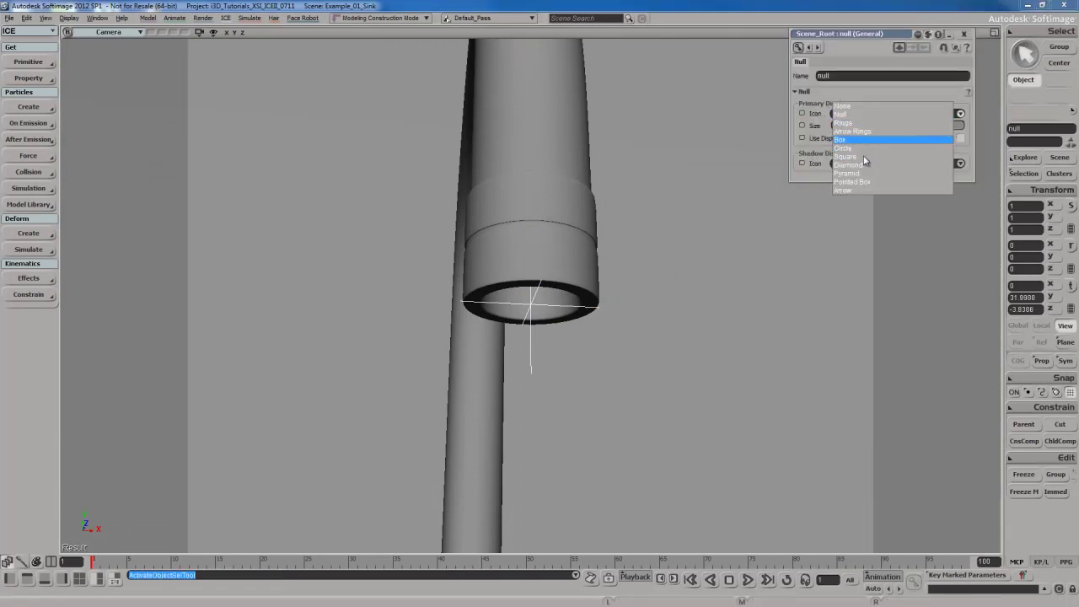
{"action": "left_click", "coordinate": [866, 124]}
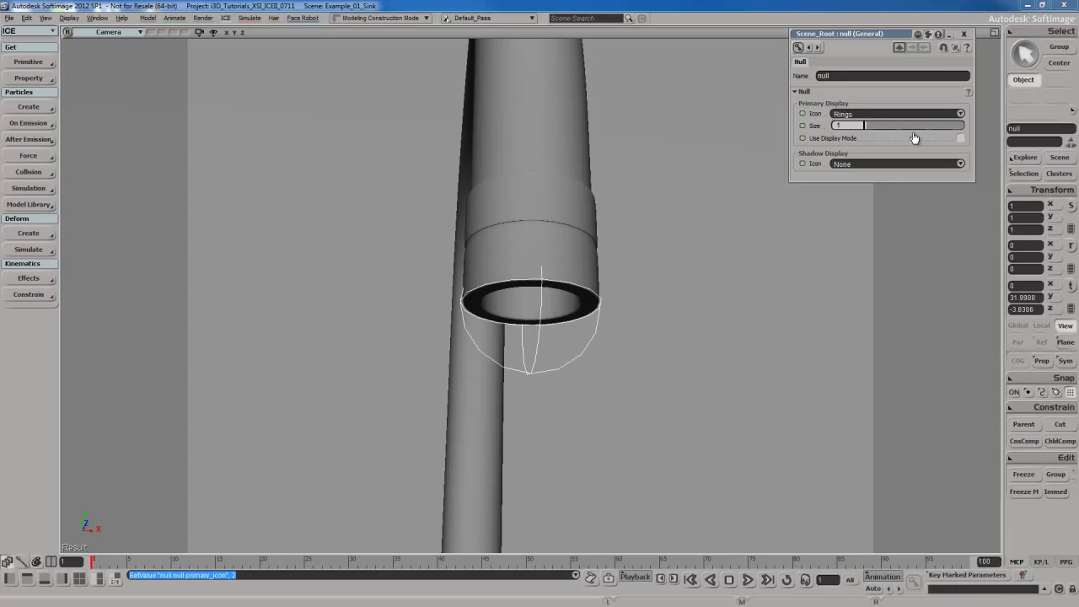
{"action": "left_click", "coordinate": [964, 36]}
- Create a Lagoa Volume Emission from the null at the faucet, with the sink as the collider geometry
{"action": "scroll", "coordinate": [706, 345], "scroll_direction": "down", "scroll_amount": 10}
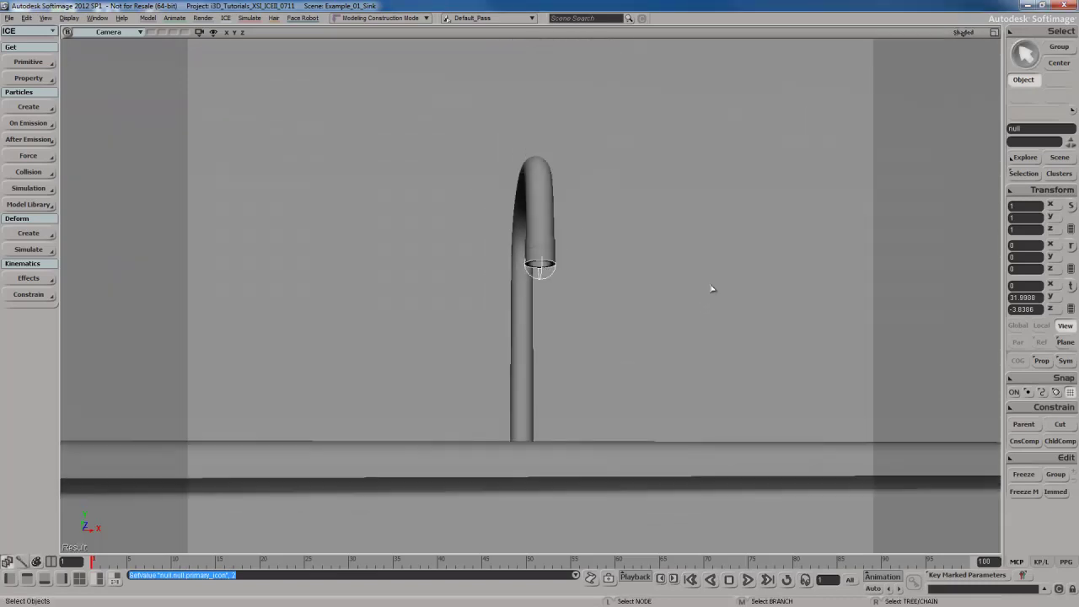
{"action": "right_click_drag", "start_coordinate": [711, 289], "coordinate": [692, 303]}
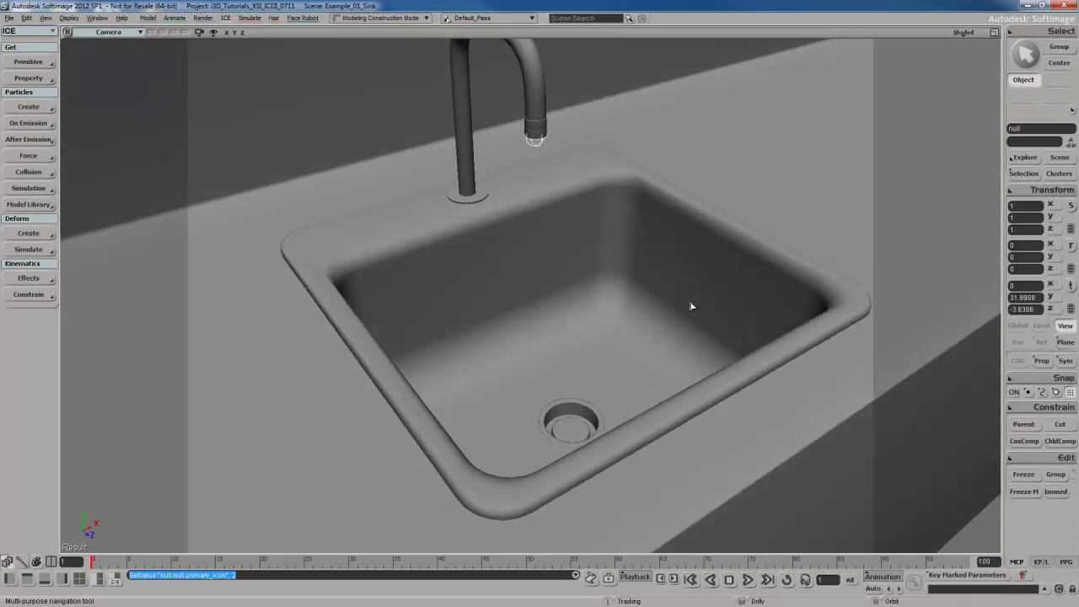
{"action": "key", "text": "space"}
{"action": "key", "text": "alt+z"}
{"action": "key", "text": "alt+z"}
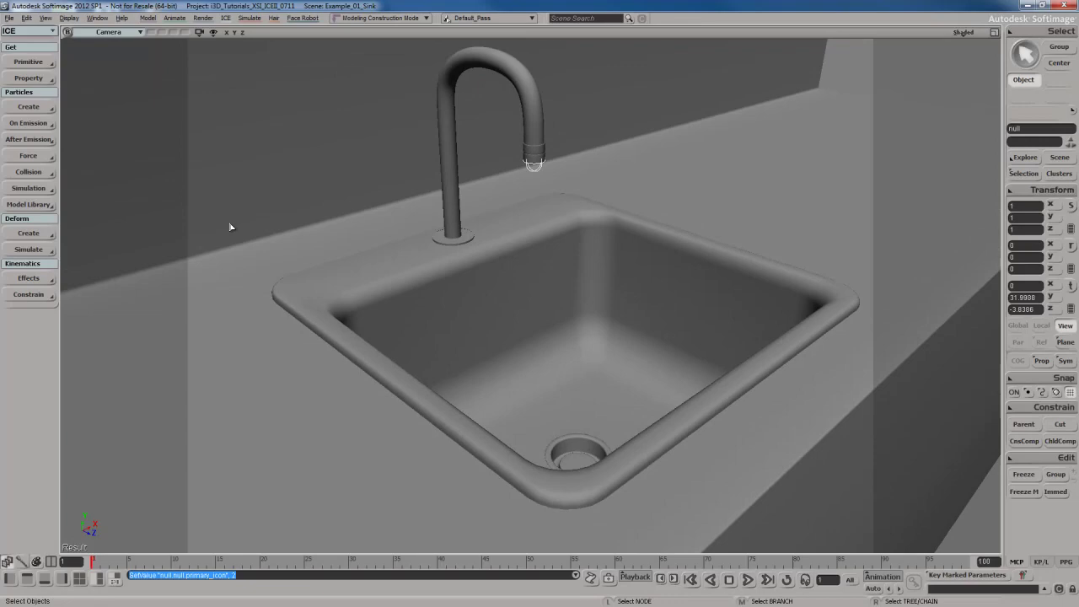
{"action": "left_click", "coordinate": [32, 106]}
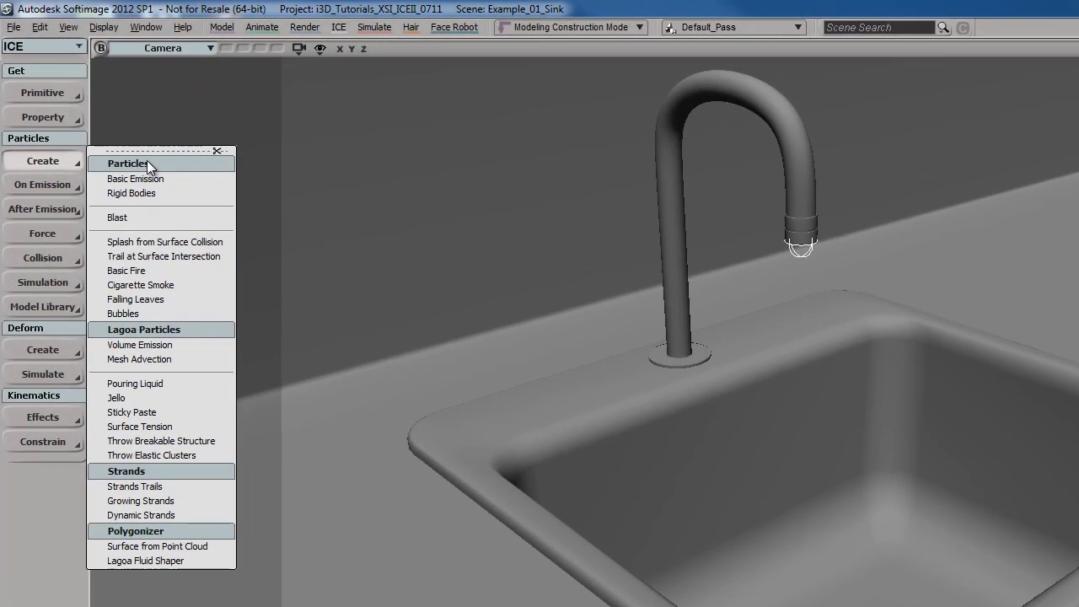
{"action": "left_click", "coordinate": [160, 346]}
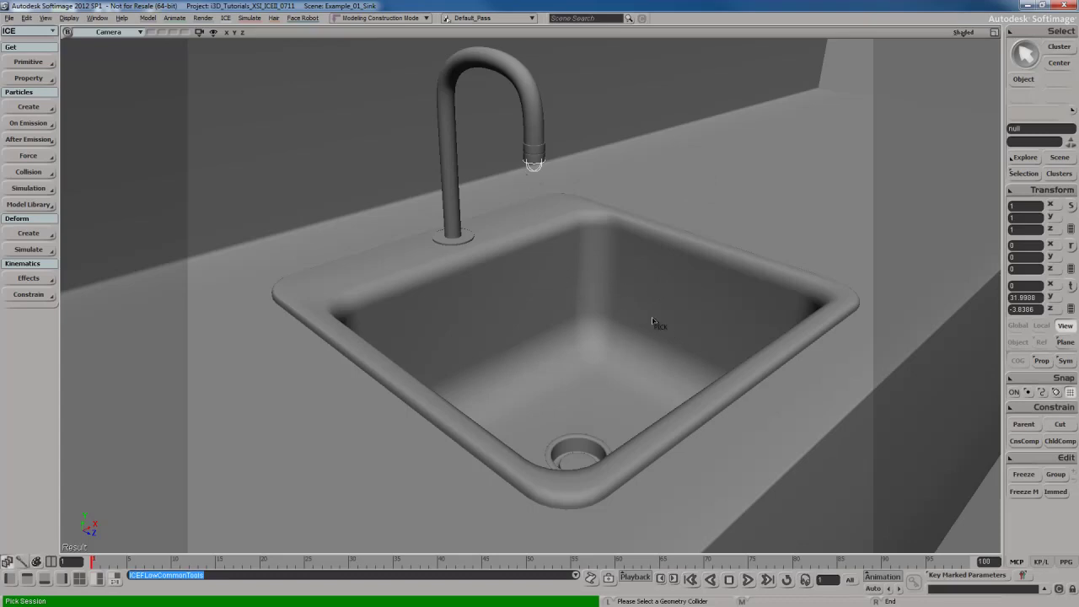
{"action": "right_click", "coordinate": [663, 318]}
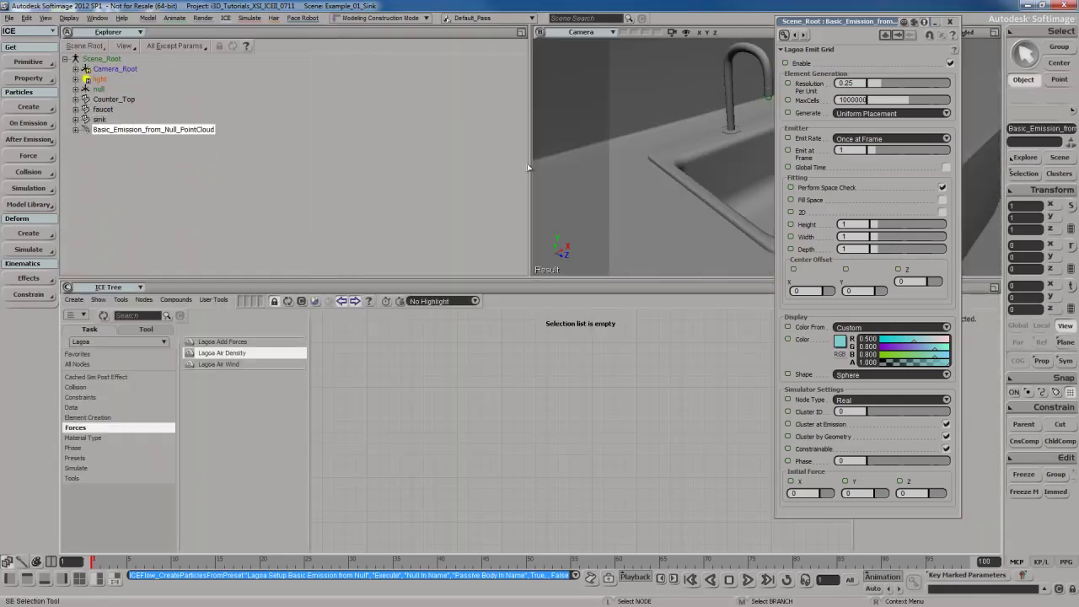
- Configure the Lagoa Emit Grid with a resolution per unit of 0.3, Hex generation and an Every Frame emit rate
{"action": "left_click_drag", "start_coordinate": [527, 163], "coordinate": [283, 163]}
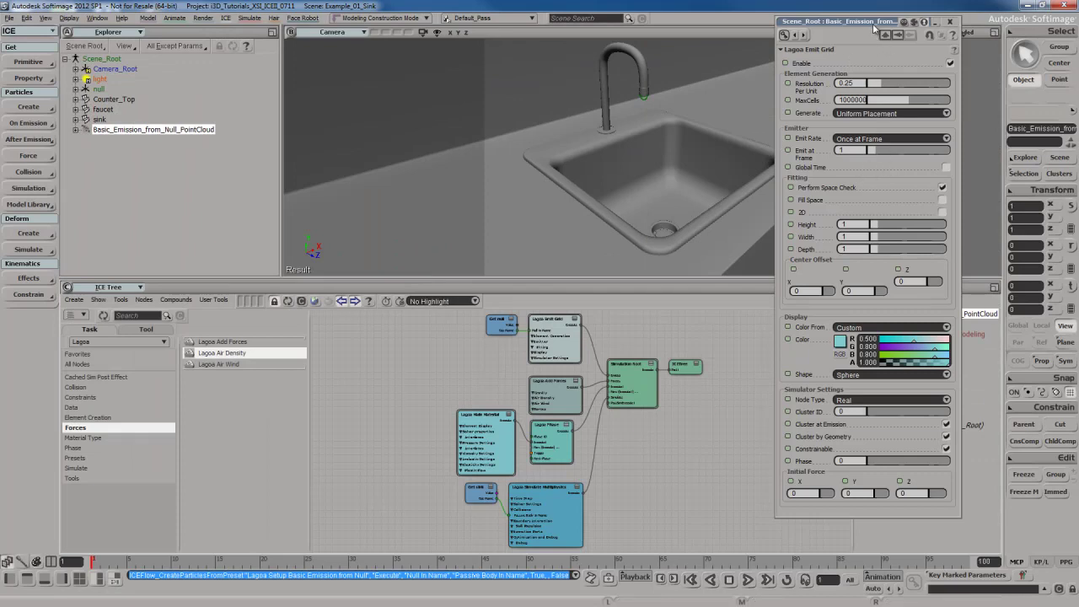
{"action": "left_click_drag", "start_coordinate": [873, 22], "coordinate": [900, 14]}
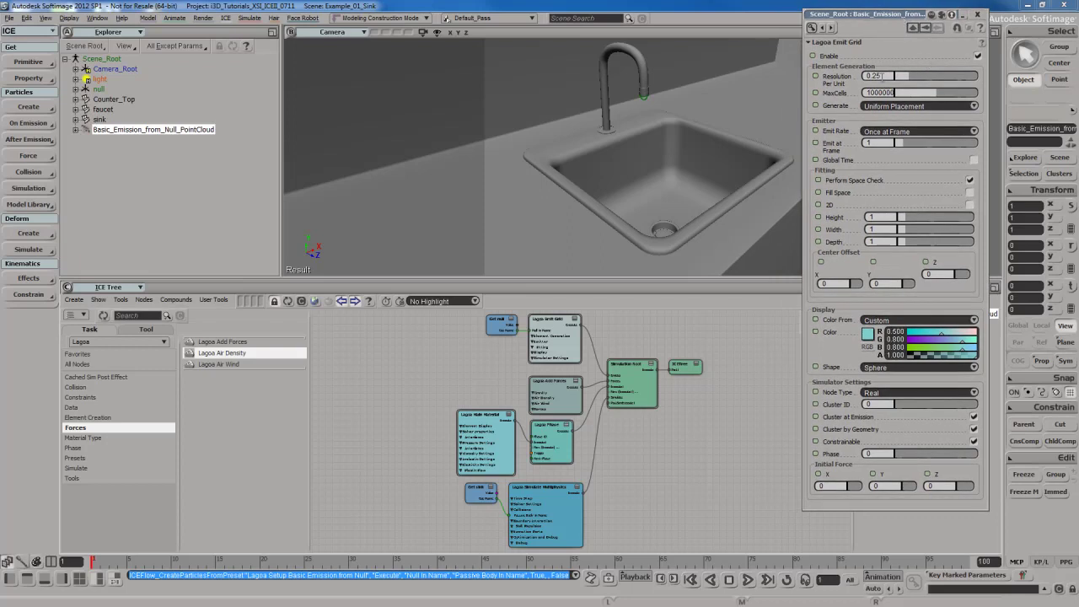
{"action": "key", "text": "Tab"}
{"action": "type", "text": "0.3"}
{"action": "key", "text": "Return"}
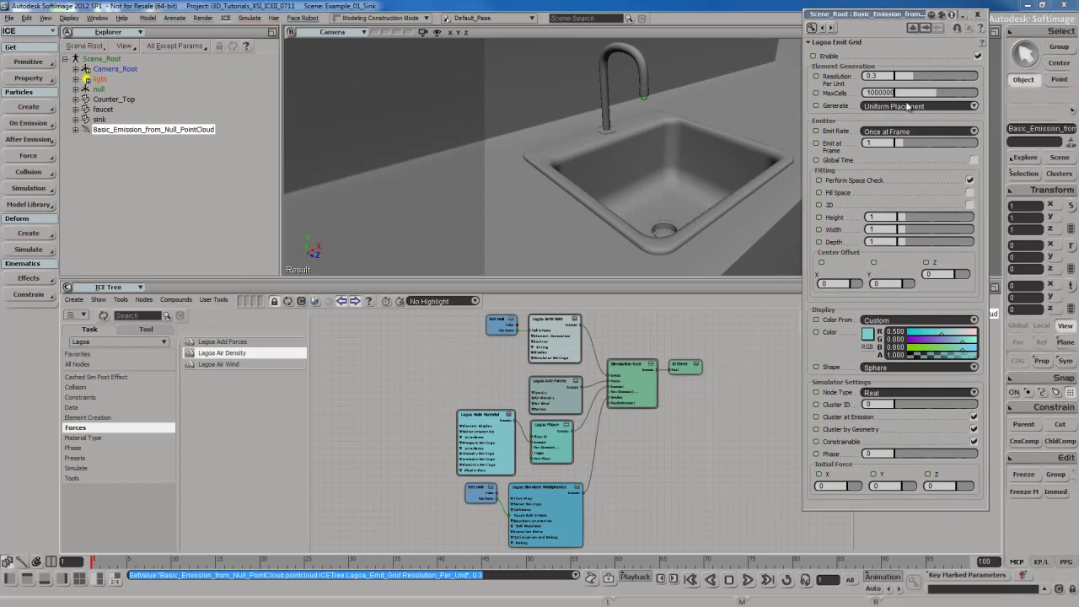
{"action": "left_click", "coordinate": [914, 107]}
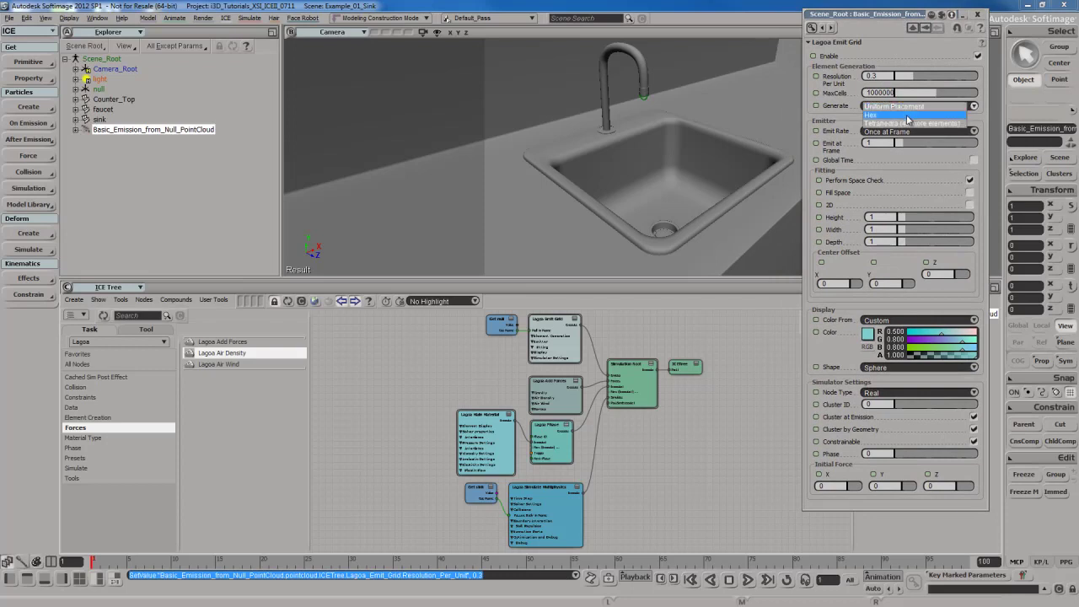
{"action": "left_click", "coordinate": [910, 116]}
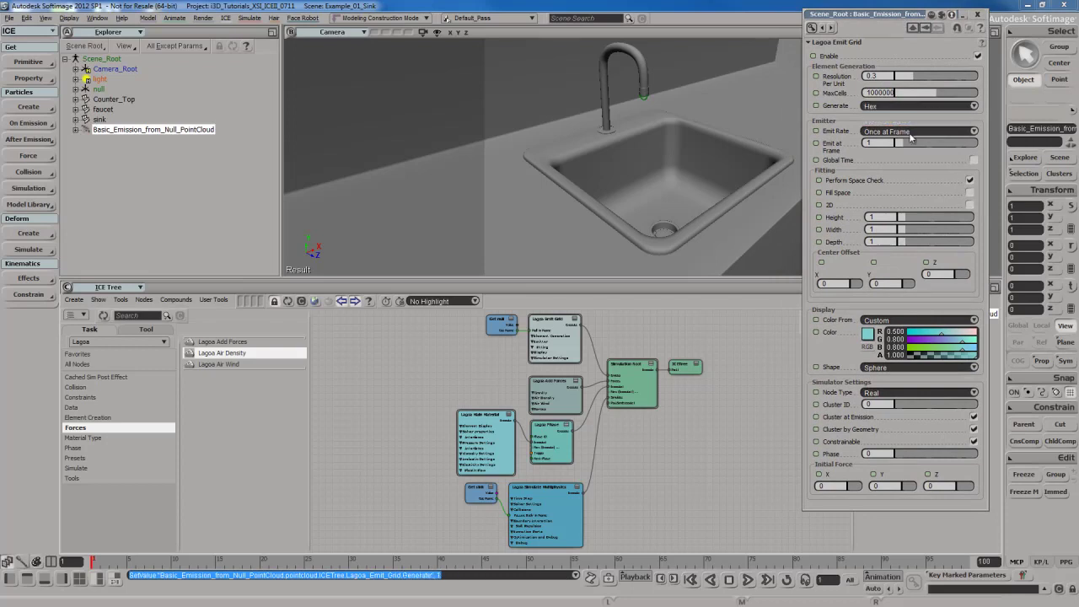
{"action": "left_click", "coordinate": [911, 132]}
- Play the particle simulation to check the emission, then return to the first frame
{"action": "key", "text": "F11"}
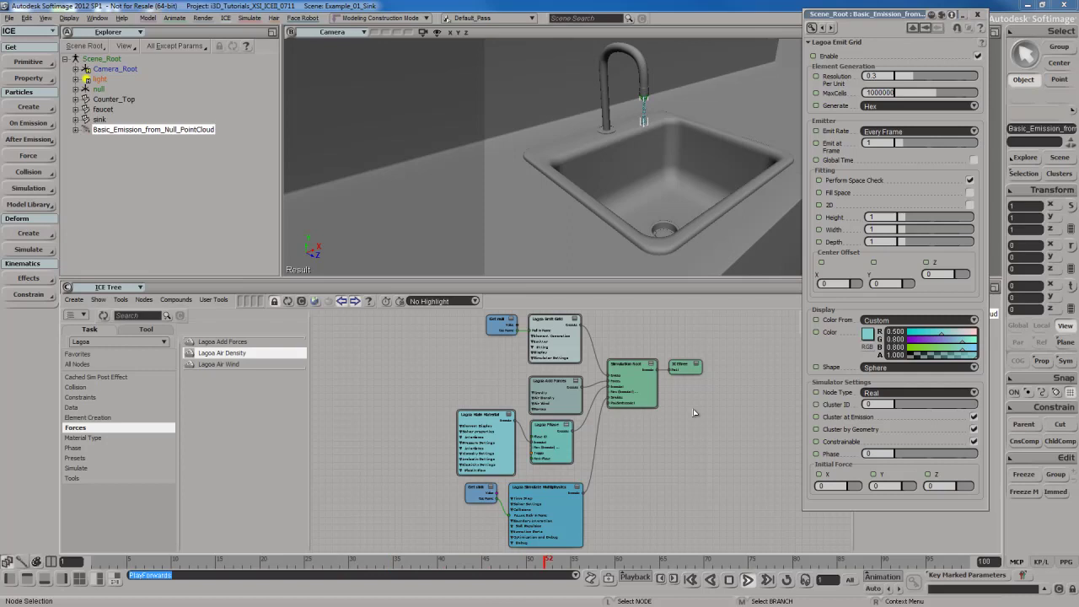
{"action": "key", "text": "Escape"}
{"action": "key", "text": "shift+comma"}
- Set the timeline's end frame to 1000
{"action": "left_click", "coordinate": [985, 562]}
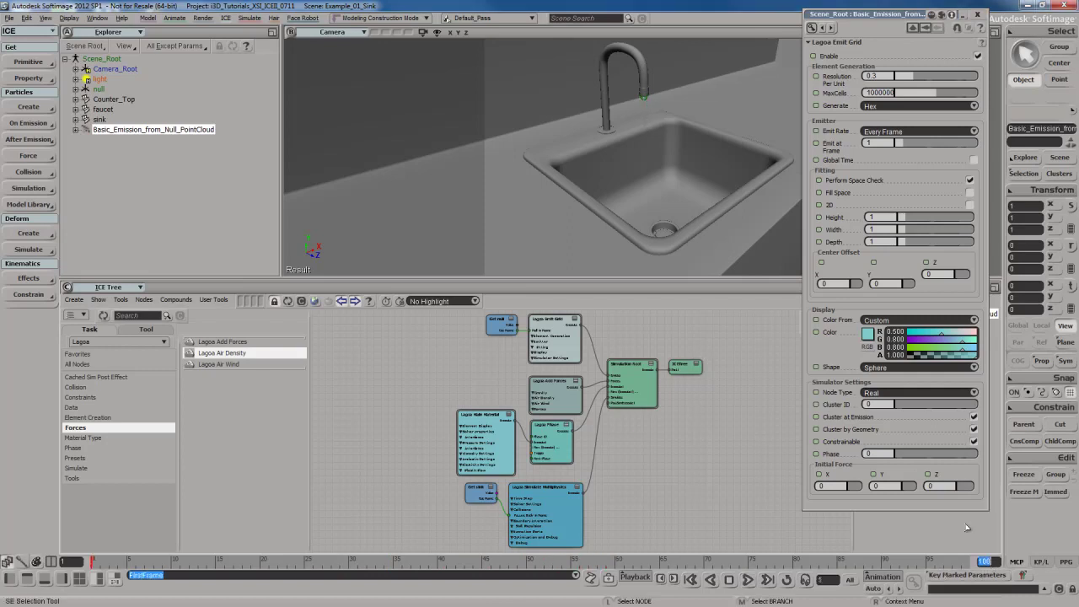
{"action": "key", "text": "BackSpace"}
{"action": "key", "text": "Return"}
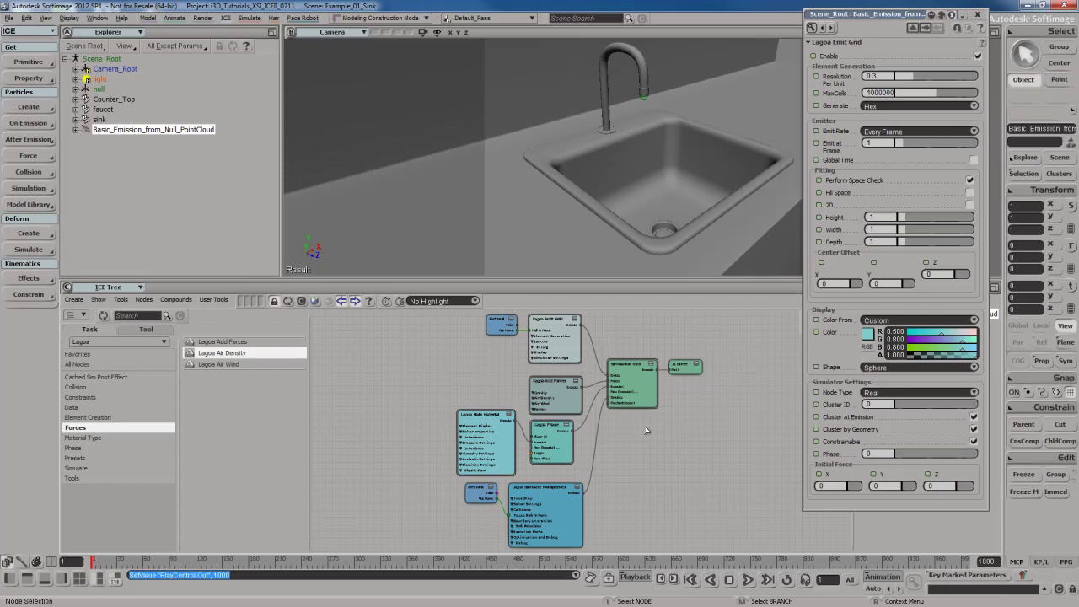
- Disable air density in the Lagoa Add Forces node
{"action": "double_click", "coordinate": [557, 395]}
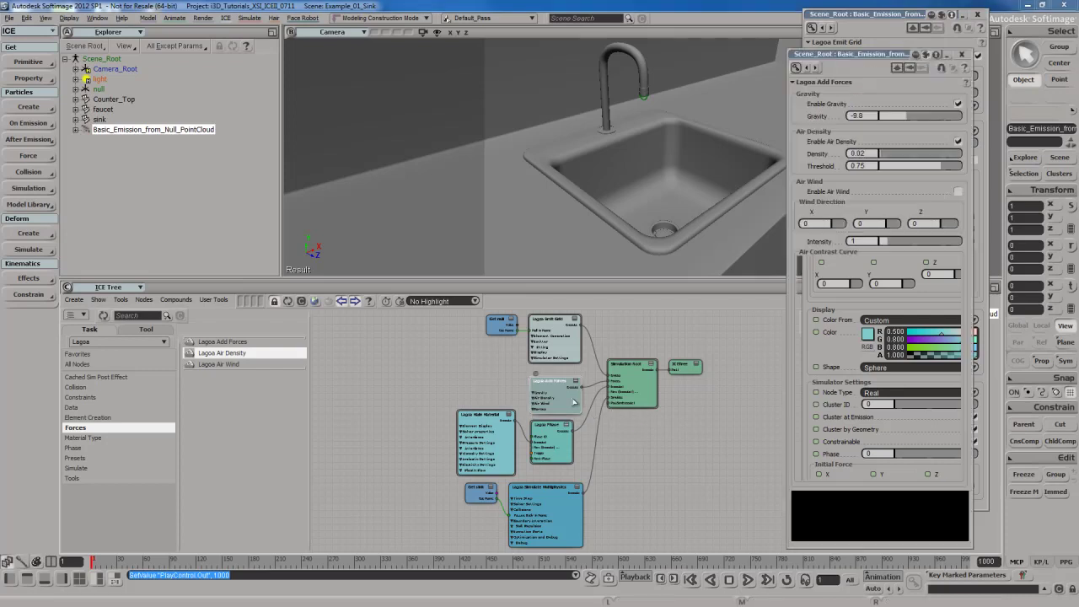
{"action": "left_click_drag", "start_coordinate": [889, 59], "coordinate": [796, 57]}
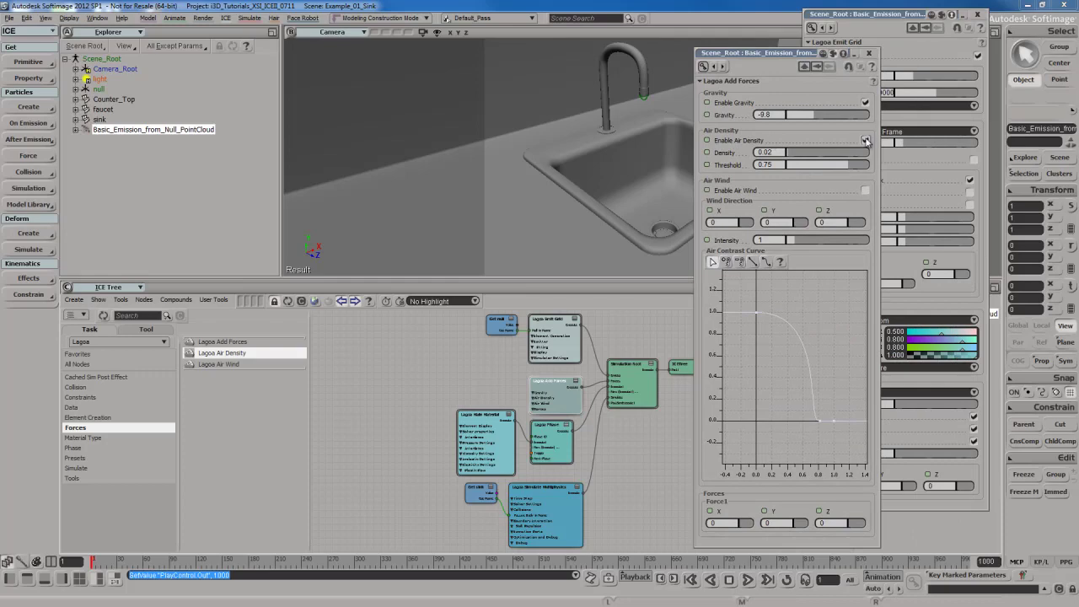
{"action": "left_click", "coordinate": [866, 140]}
{"action": "left_click", "coordinate": [870, 54]}
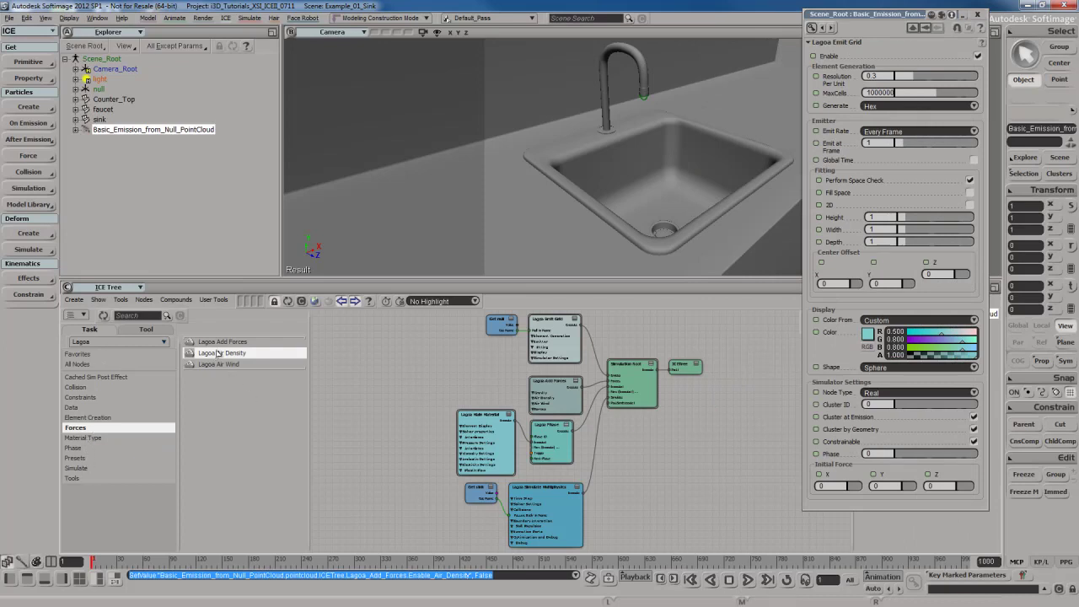
- Add a Lagoa Air Density node to the ICE tree and connect it to Force1 of the Lagoa Add Forces node
{"action": "left_click_drag", "start_coordinate": [211, 357], "coordinate": [548, 380]}
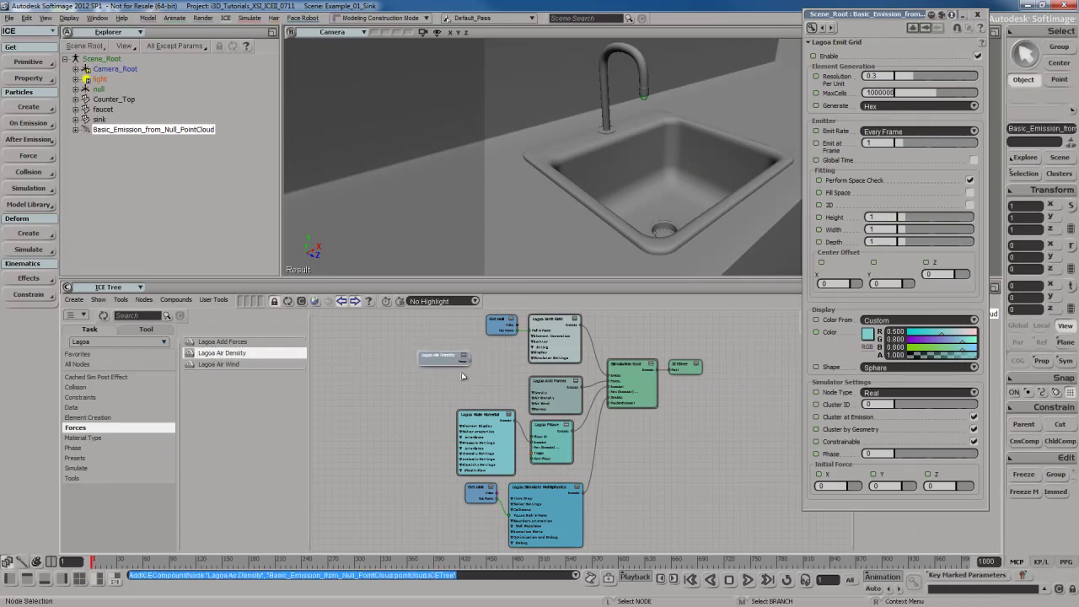
{"action": "mouse_move", "coordinate": [584, 420]}
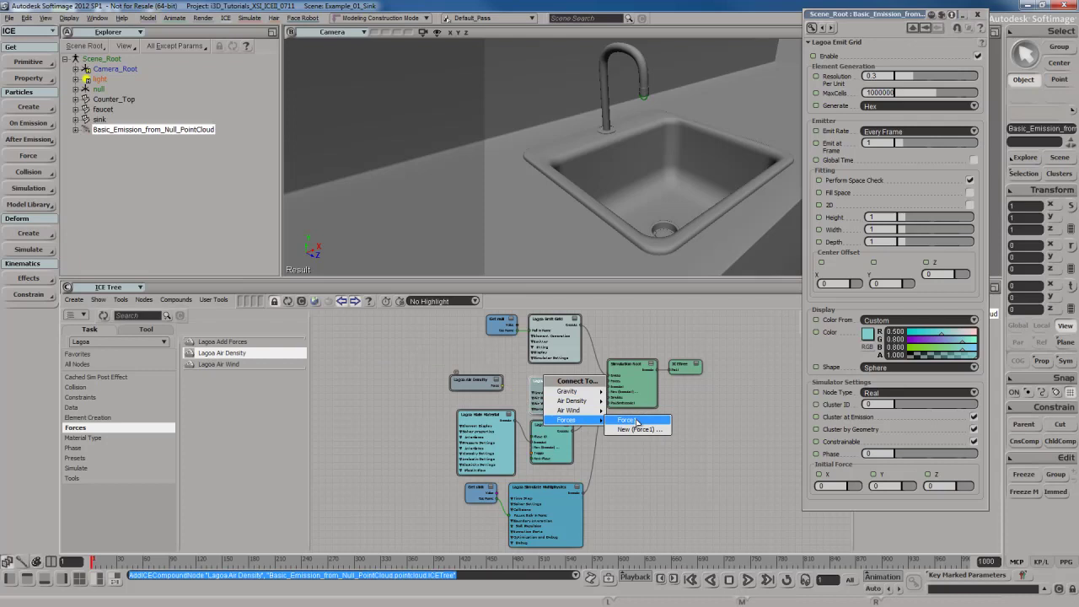
{"action": "left_click", "coordinate": [637, 422]}
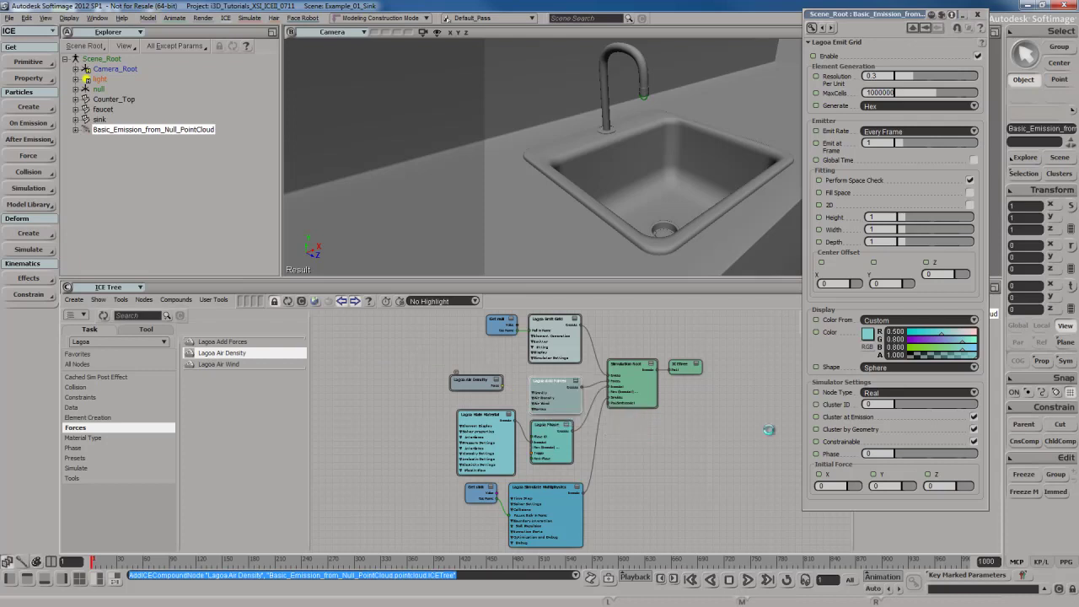
- Review the Lagoa Air Density node's properties, then play the simulation briefly to check the water flow
{"action": "left_click", "coordinate": [477, 384]}
{"action": "double_click", "coordinate": [477, 383]}
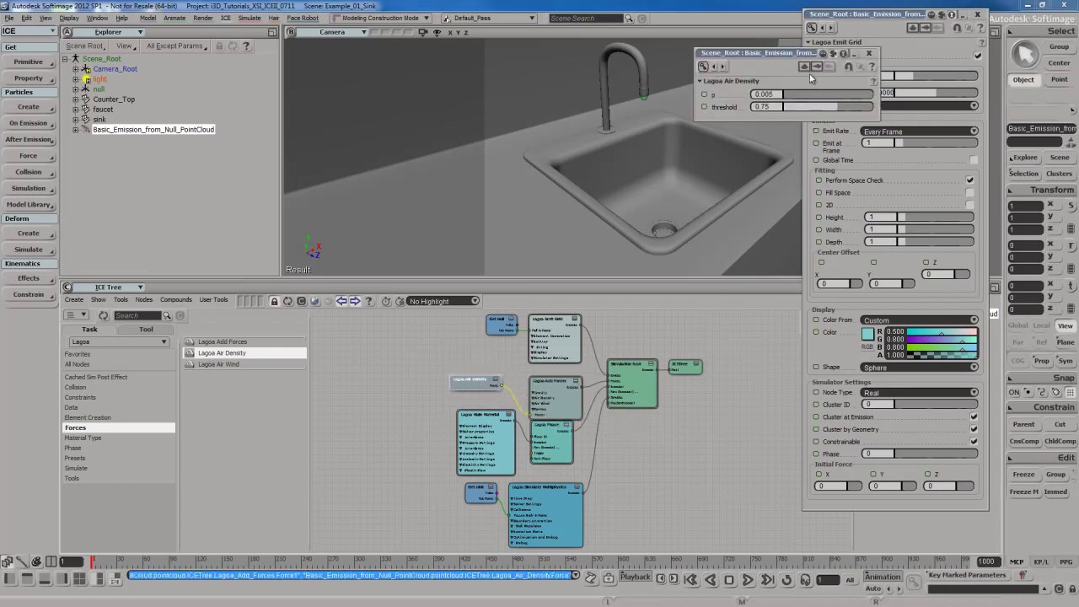
{"action": "left_click_drag", "start_coordinate": [805, 56], "coordinate": [441, 62]}
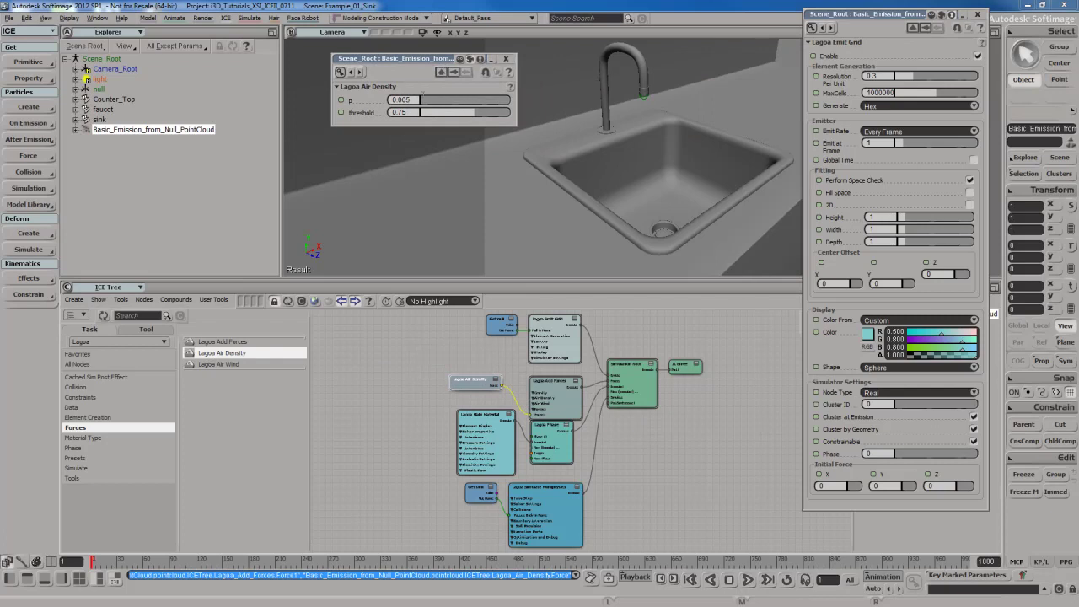
{"action": "left_click", "coordinate": [506, 58]}
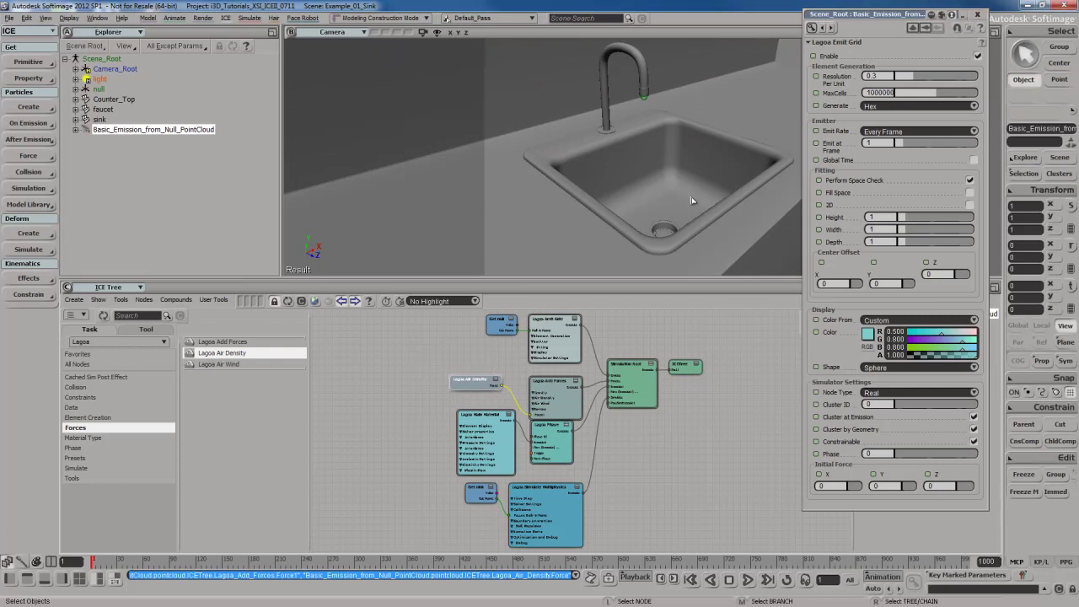
{"action": "key", "text": "alt+period"}
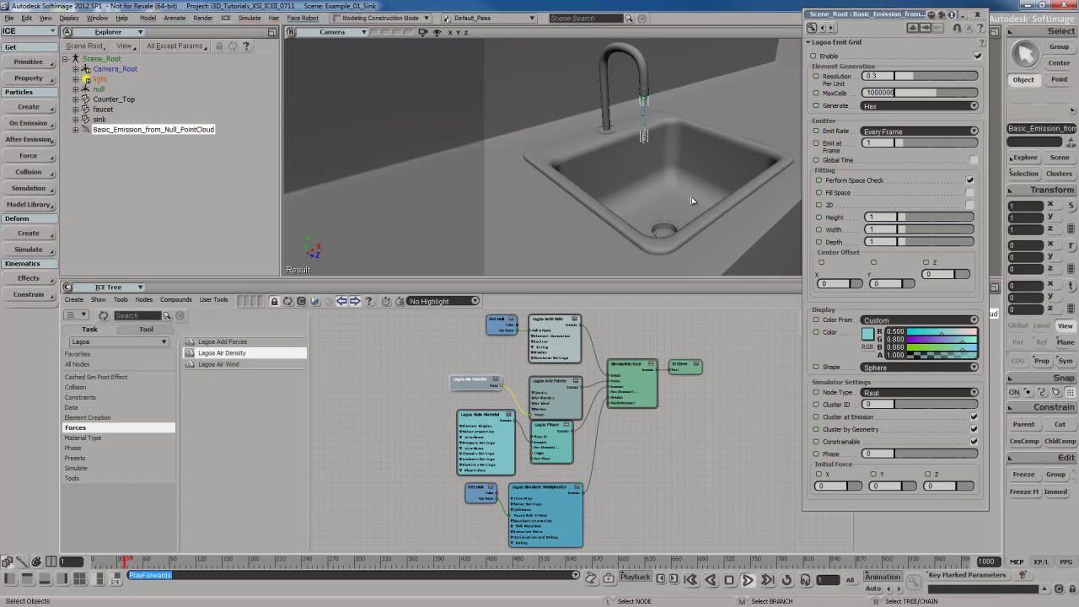
{"action": "key", "text": "Escape"}
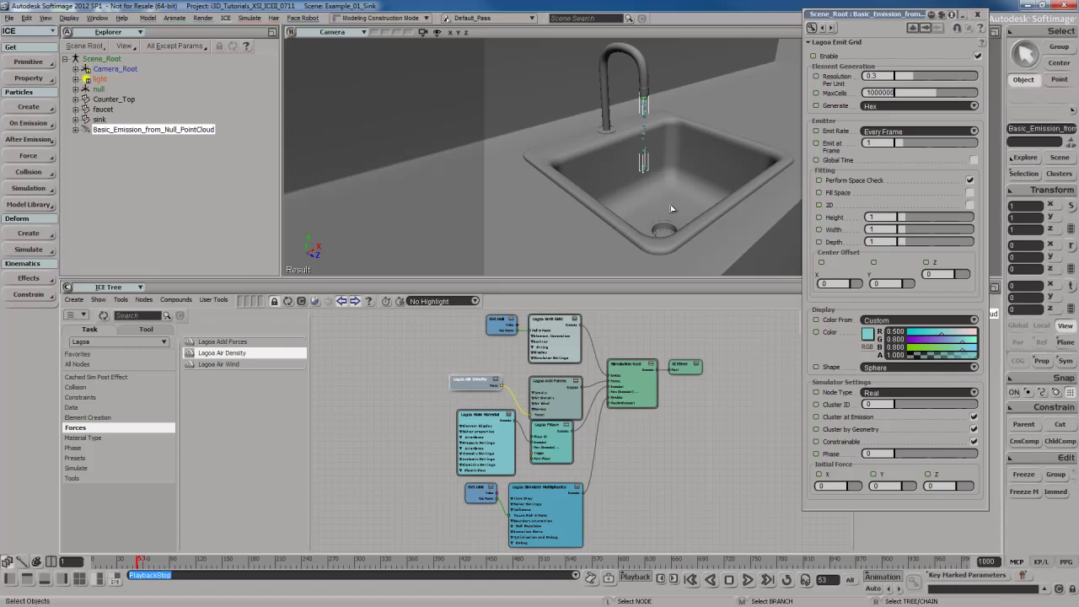
- Turn on the frame rate display in the Camera view's visibility stats and play the simulation to check its speed
{"action": "key", "text": "shift+s"}
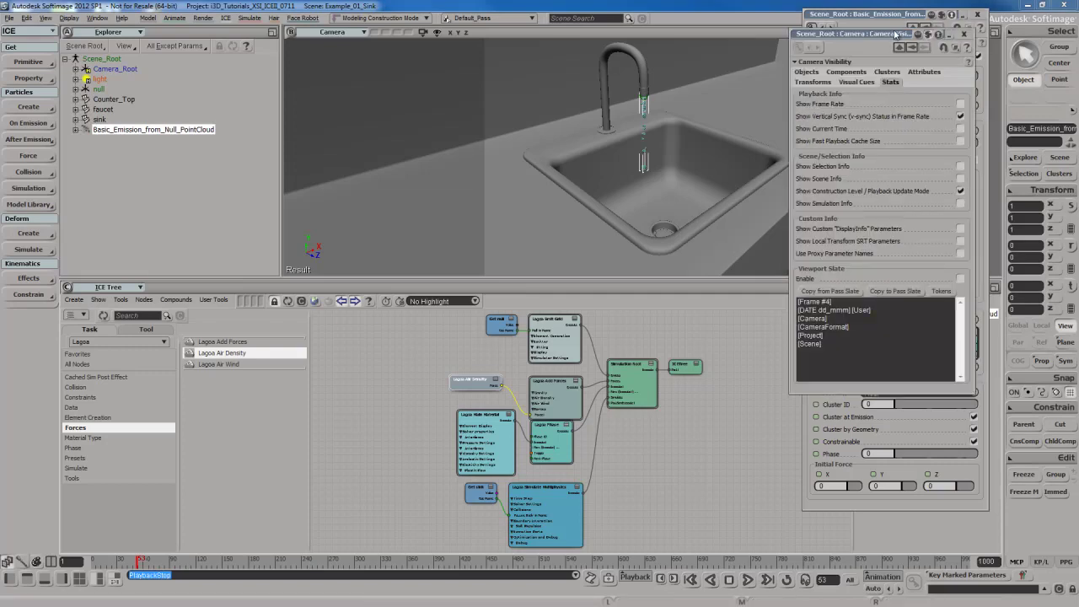
{"action": "left_click_drag", "start_coordinate": [895, 34], "coordinate": [332, 32]}
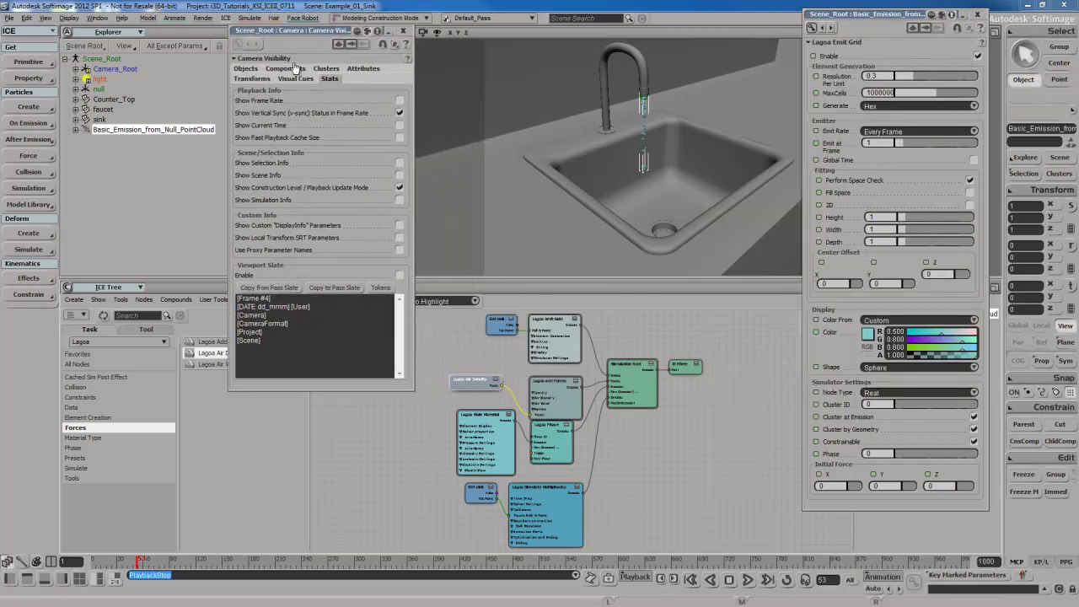
{"action": "left_click", "coordinate": [328, 69]}
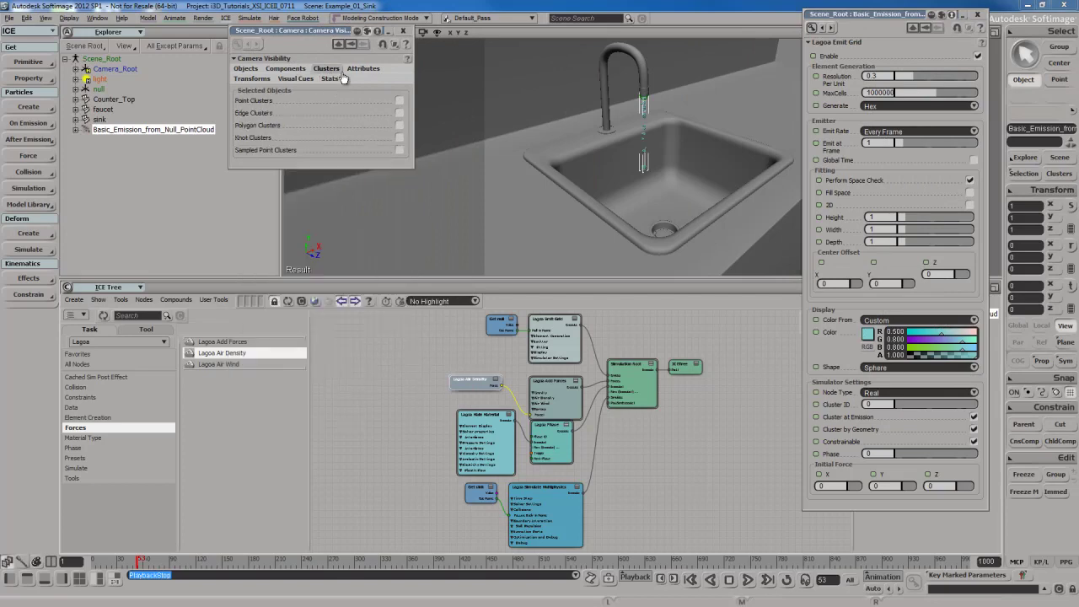
{"action": "left_click", "coordinate": [330, 78]}
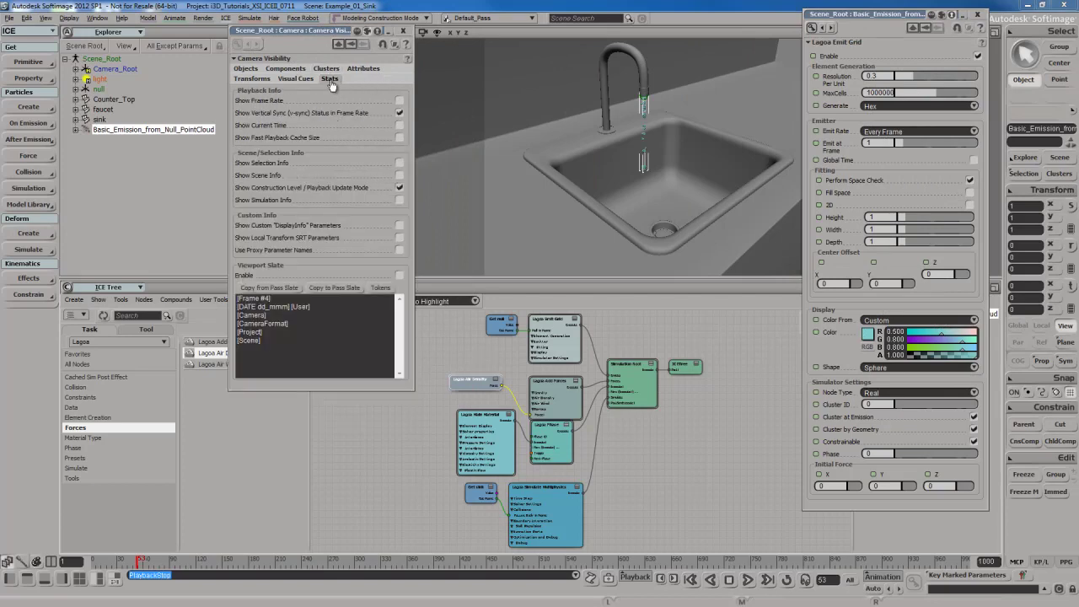
{"action": "left_click", "coordinate": [399, 101]}
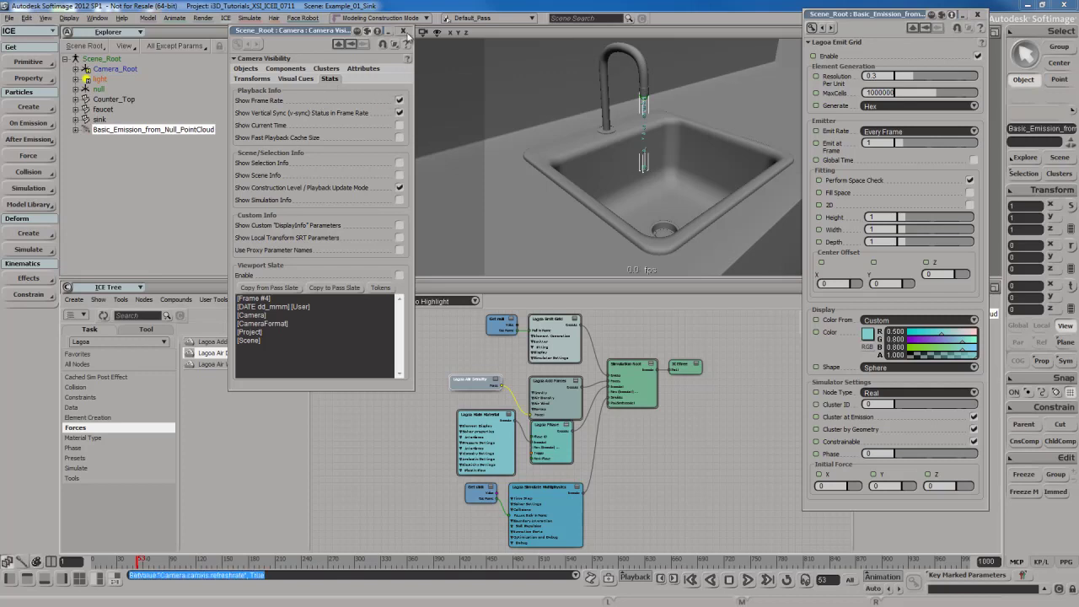
{"action": "left_click", "coordinate": [403, 31]}
{"action": "key", "text": "F12"}
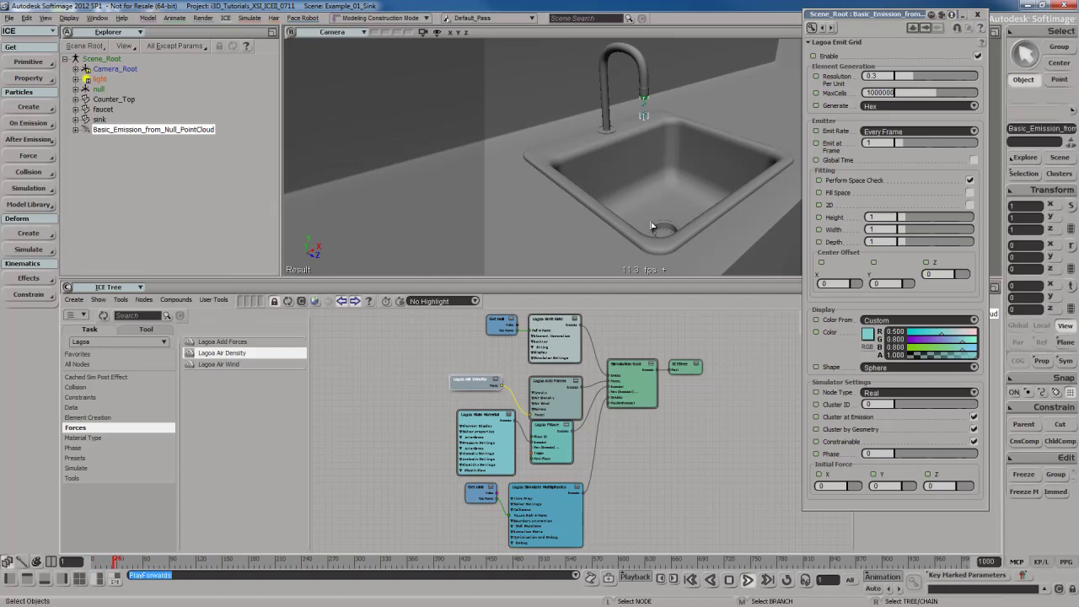
{"action": "key", "text": "Escape"}
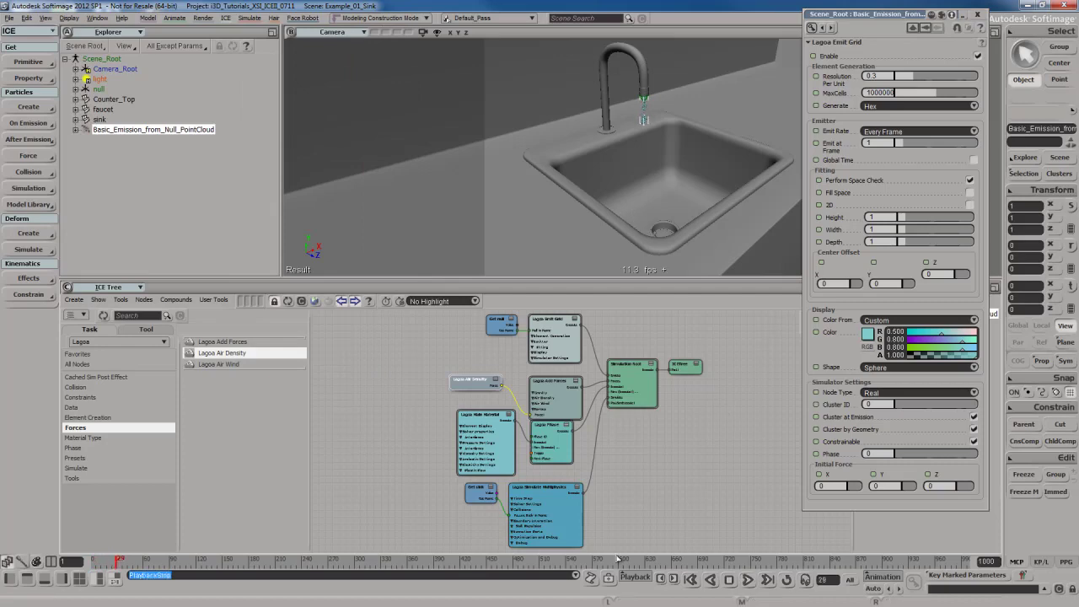
- Disable elastics, inelastics, viscosity, plastic flow and custom elastic range in the Lagoa Simulate Multiphysics node, and replay the simulation
{"action": "double_click", "coordinate": [566, 520]}
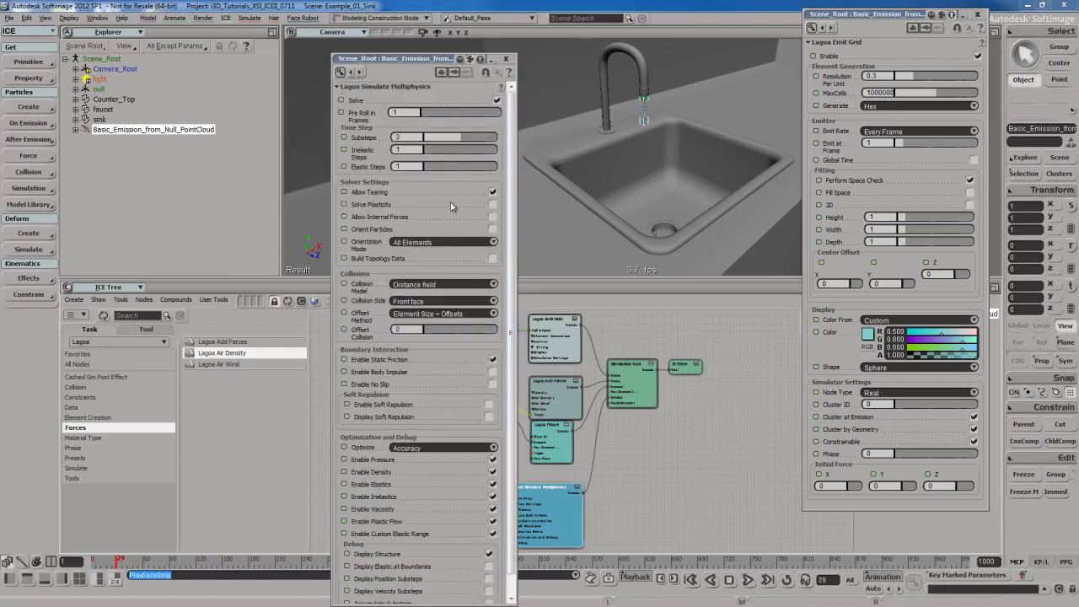
{"action": "left_click_drag", "start_coordinate": [459, 58], "coordinate": [496, 9]}
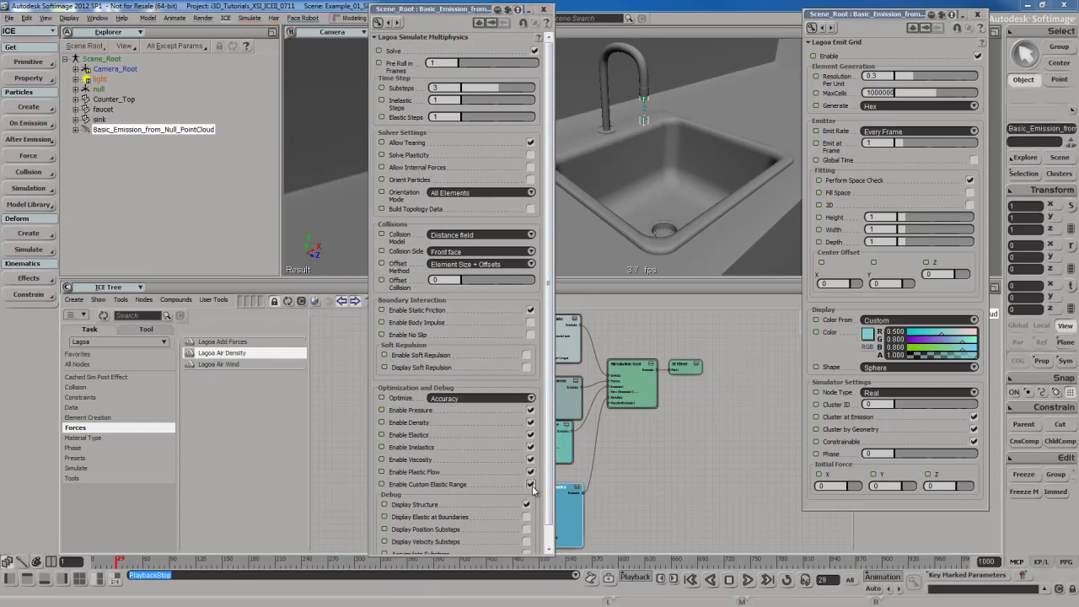
{"action": "left_click", "coordinate": [531, 486]}
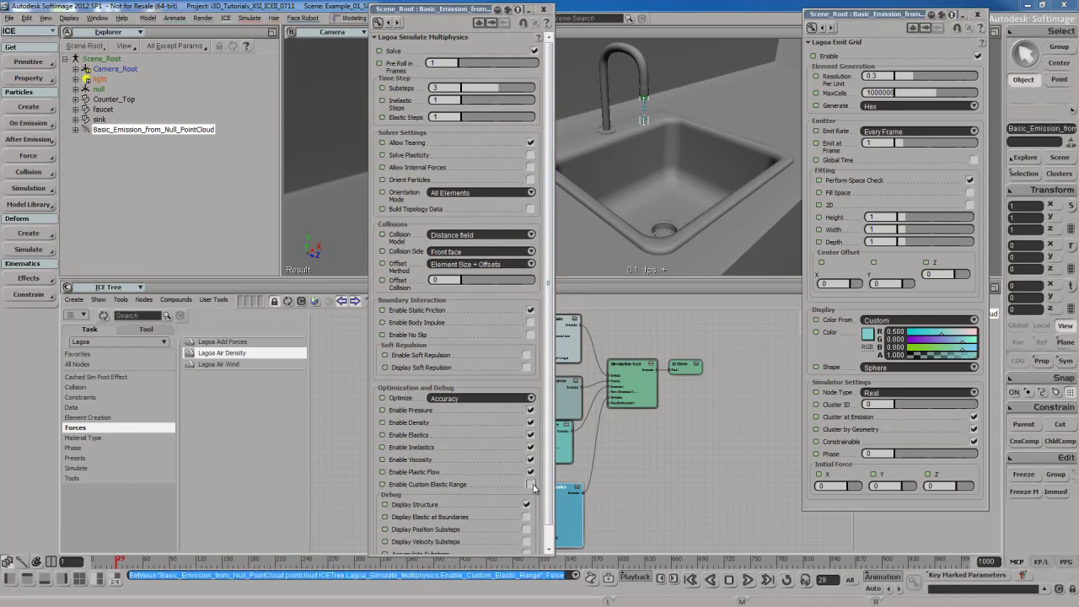
{"action": "left_click", "coordinate": [531, 473]}
{"action": "left_click", "coordinate": [532, 460]}
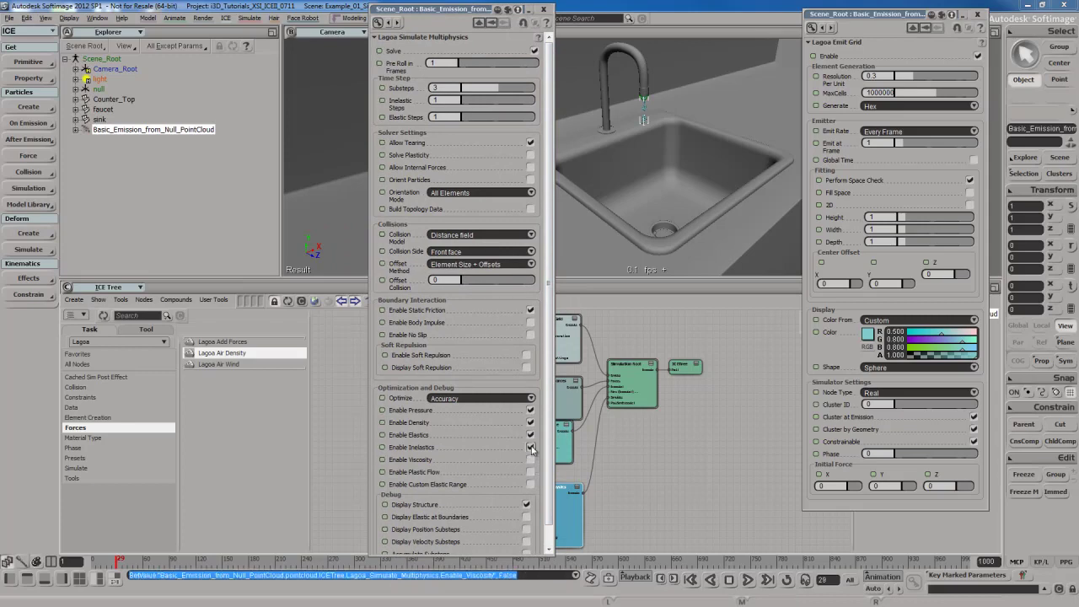
{"action": "left_click", "coordinate": [531, 447]}
{"action": "left_click", "coordinate": [531, 434]}
{"action": "scroll", "coordinate": [549, 423], "scroll_direction": "down", "scroll_amount": 1}
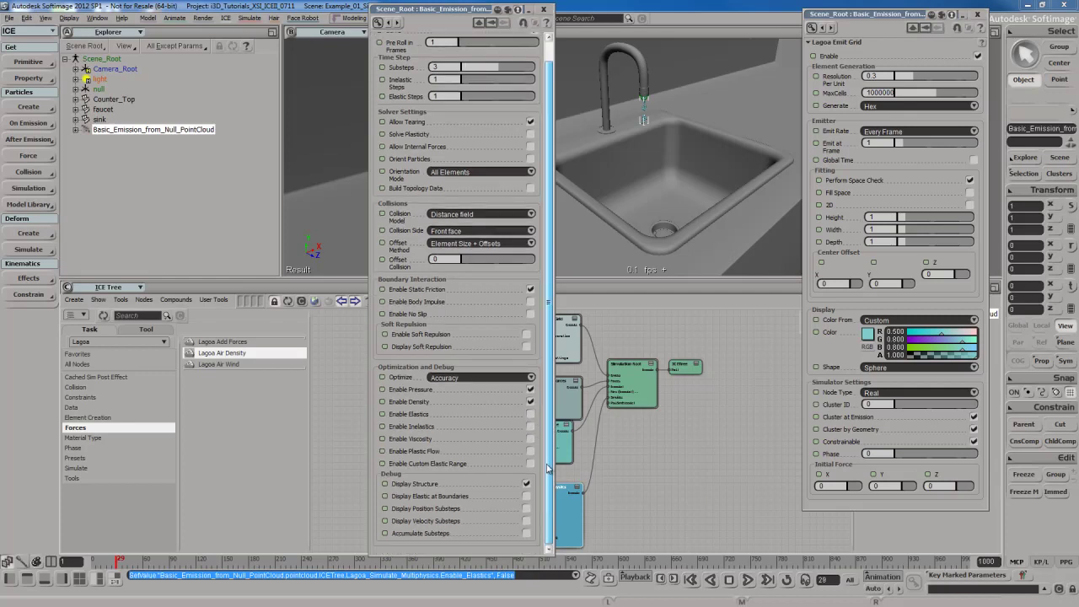
{"action": "scroll", "coordinate": [549, 423], "scroll_direction": "up", "scroll_amount": 2}
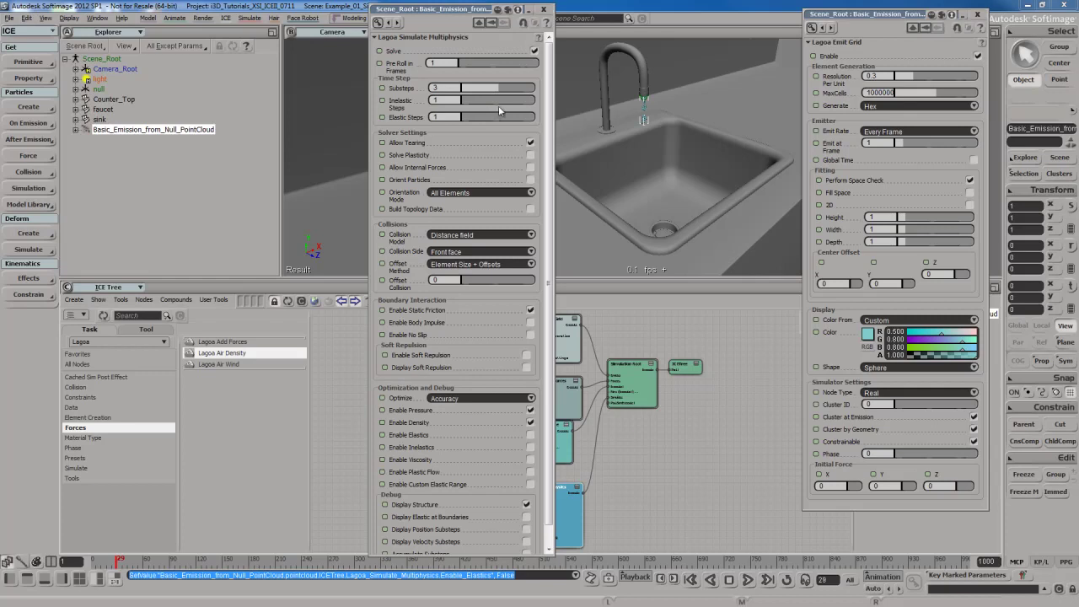
{"action": "left_click", "coordinate": [543, 9]}
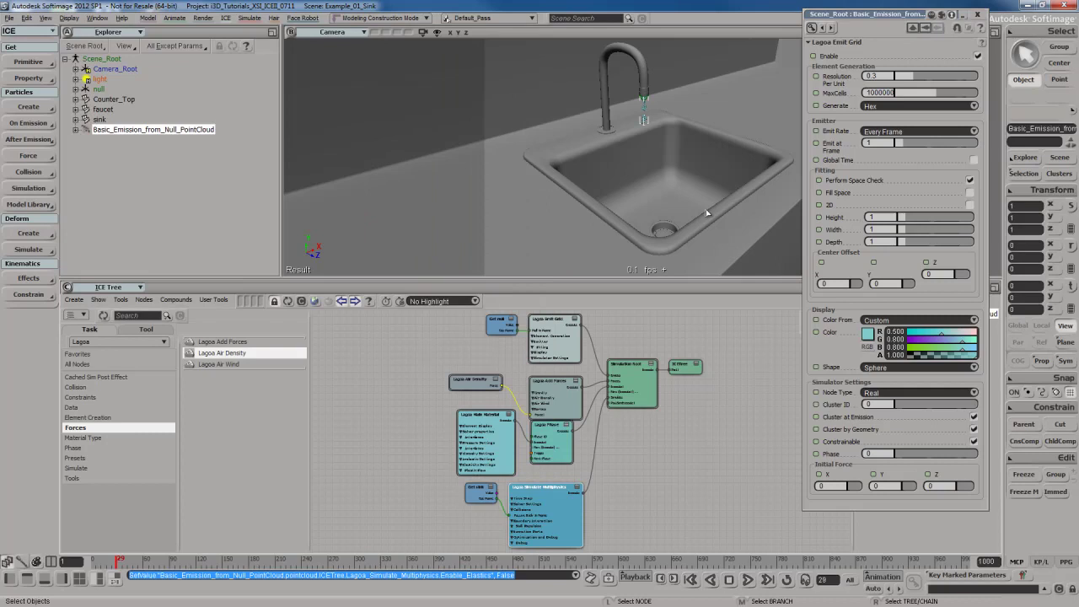
{"action": "key", "text": "F10"}
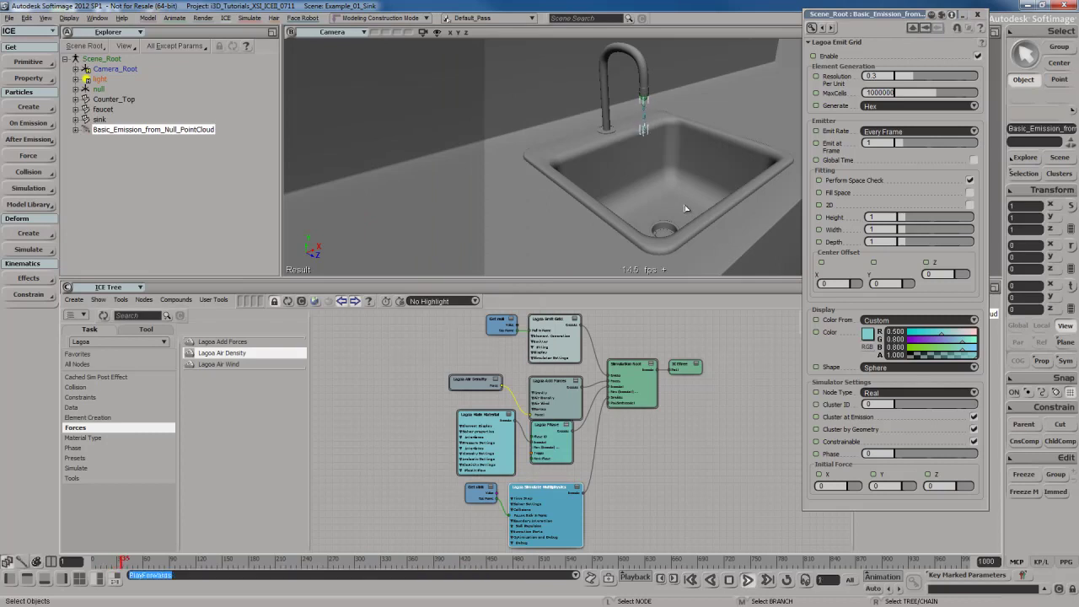
{"action": "key", "text": "Escape"}
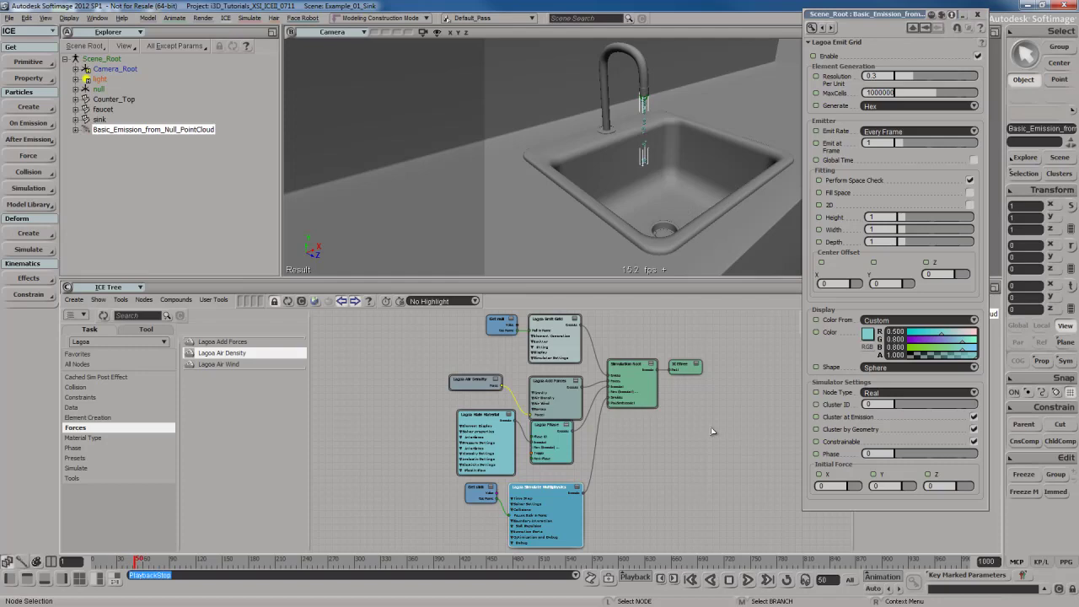
- Review the solver, pressure and viscosity settings of the Lagoa Main Material node
{"action": "double_click", "coordinate": [496, 442]}
{"action": "left_click_drag", "start_coordinate": [451, 23], "coordinate": [734, 13]}
{"action": "mouse_move", "coordinate": [835, 154]}
{"action": "left_mouse_down"}
{"action": "mouse_move", "coordinate": [834, 291]}
{"action": "mouse_move", "coordinate": [833, 154]}
{"action": "left_mouse_up"}
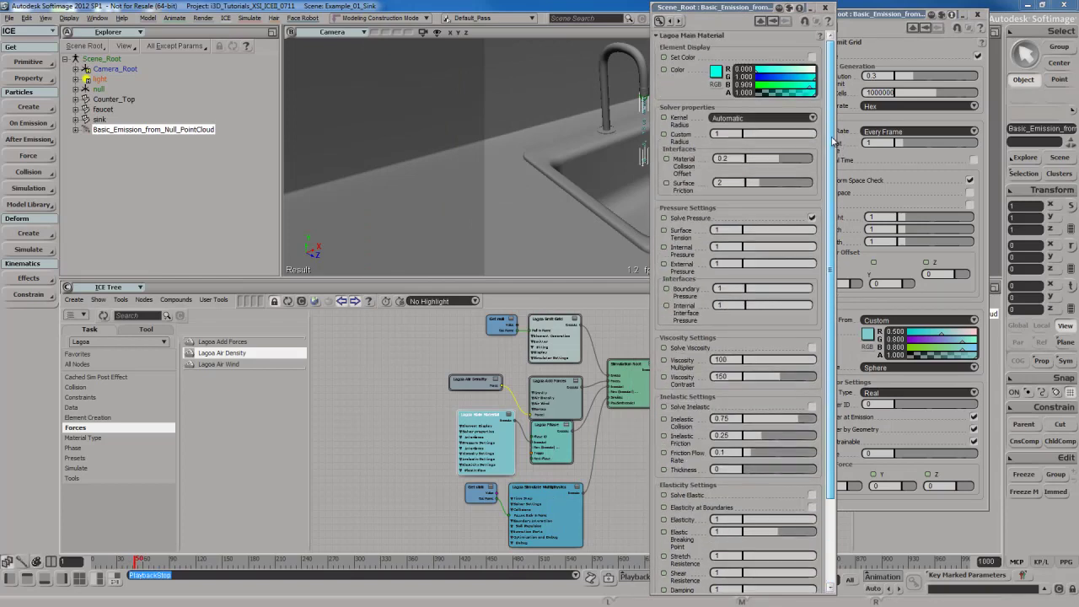
{"action": "left_click", "coordinate": [825, 8]}
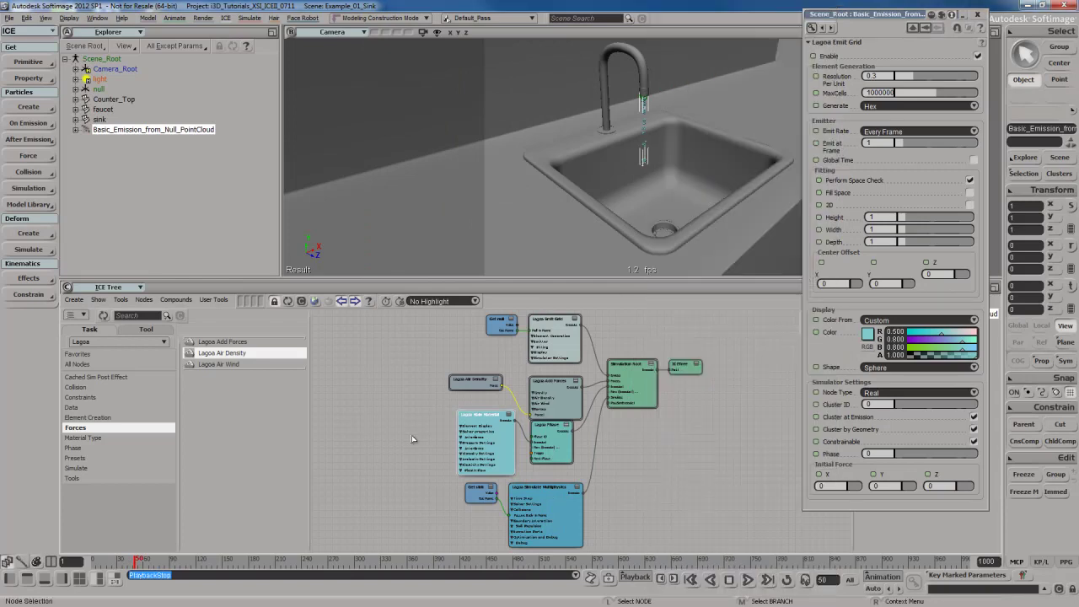
- Replace the Lagoa Main Material node with Lagoa Material Liquid Water, connected to Execute1 of the Lagoa Phase node
{"action": "left_click", "coordinate": [487, 457]}
{"action": "key", "text": "Delete"}
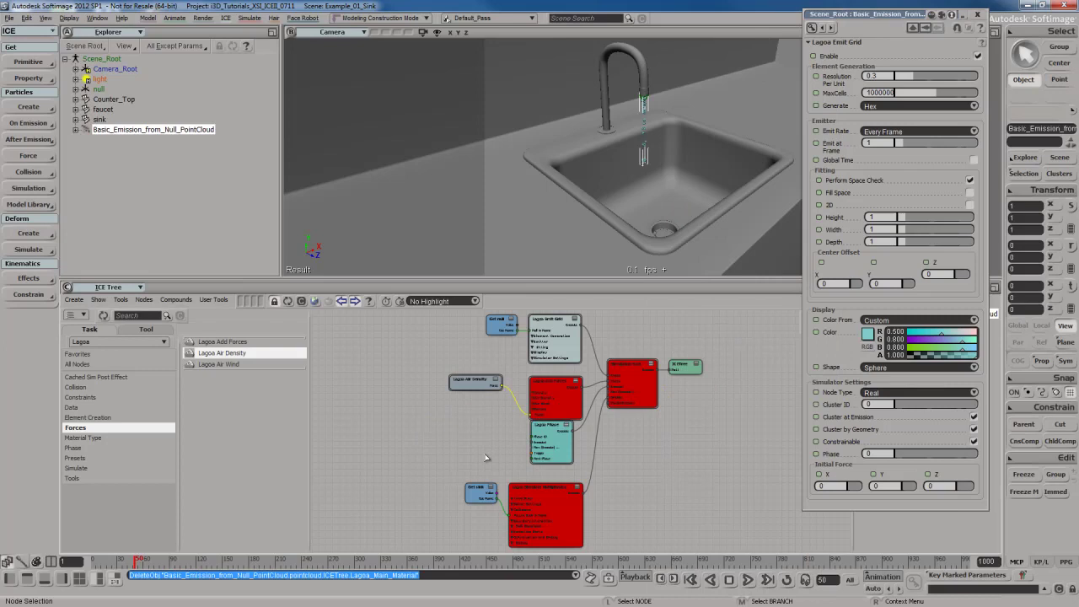
{"action": "left_click", "coordinate": [82, 438]}
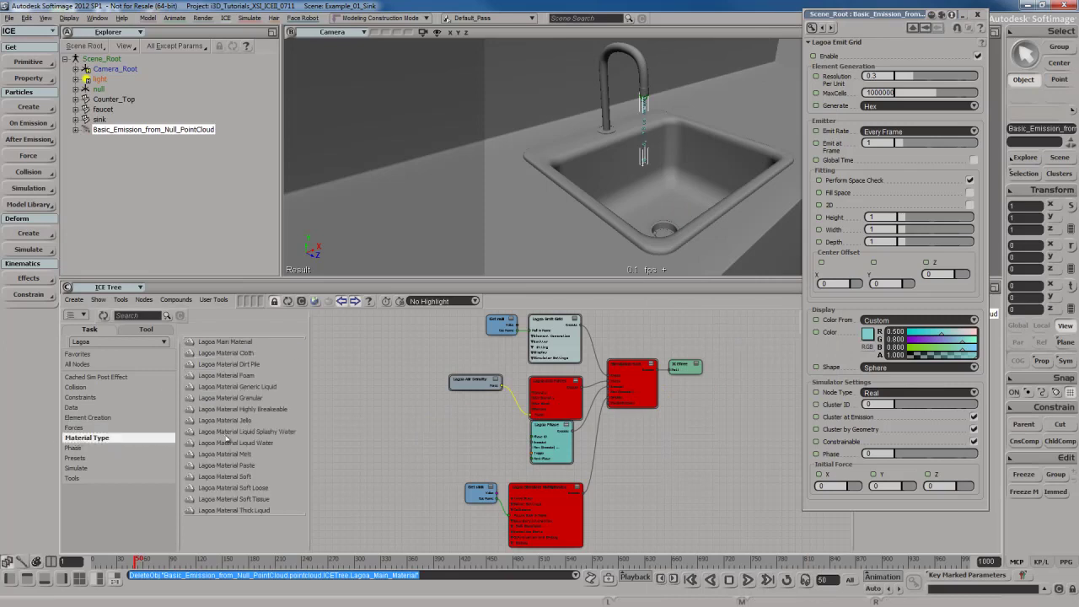
{"action": "left_click_drag", "start_coordinate": [226, 443], "coordinate": [537, 437]}
- Open the Lagoa Material Liquid Water node's properties and play the simulation to check how the water behaves
{"action": "scroll", "coordinate": [596, 447], "scroll_direction": "up", "scroll_amount": 3}
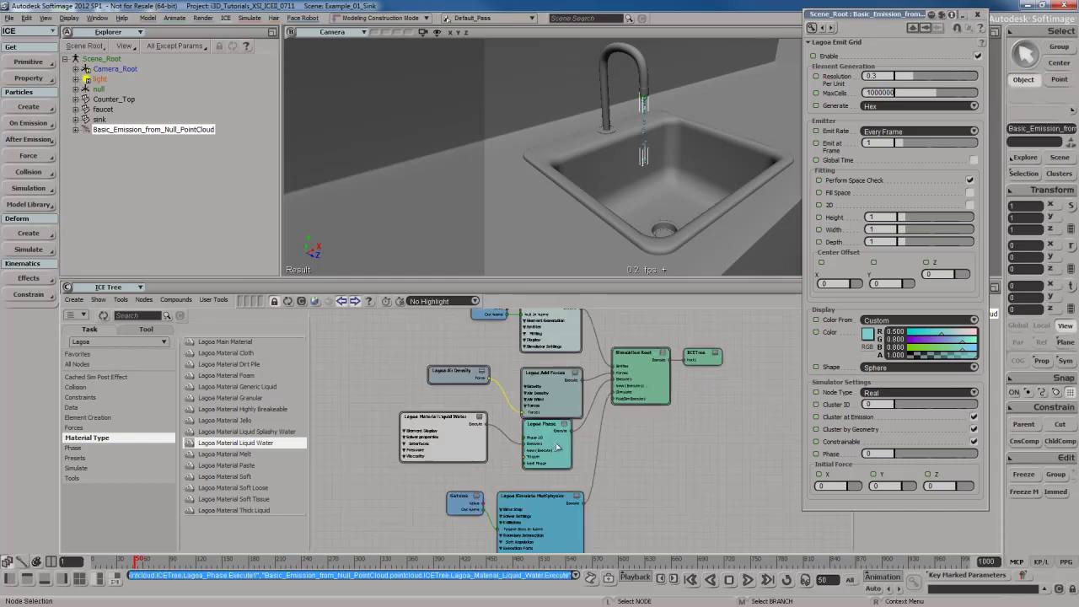
{"action": "double_click", "coordinate": [404, 434]}
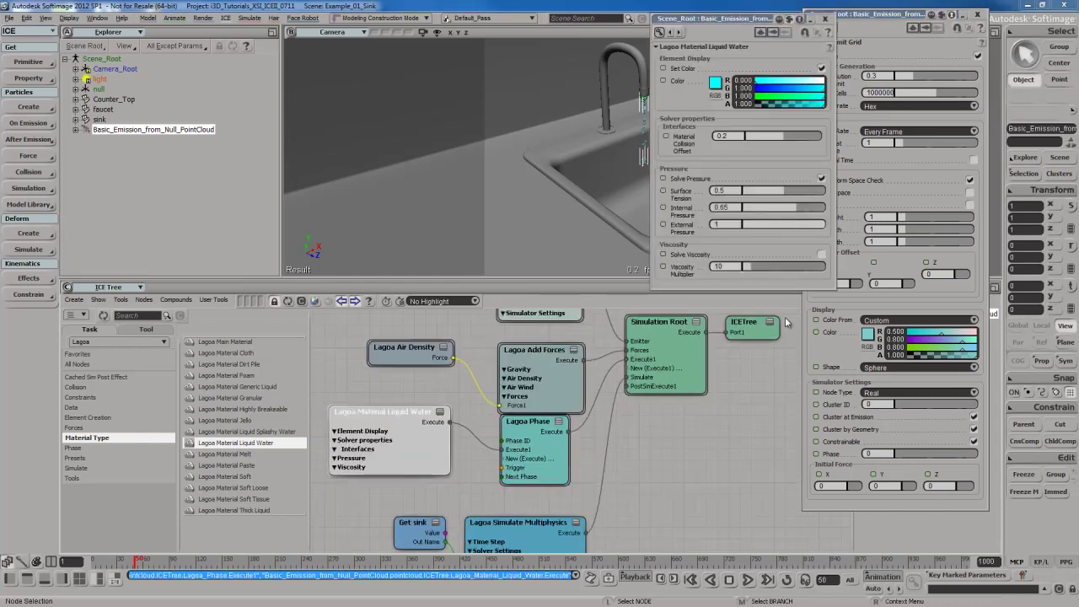
{"action": "left_click_drag", "start_coordinate": [716, 24], "coordinate": [230, 12]}
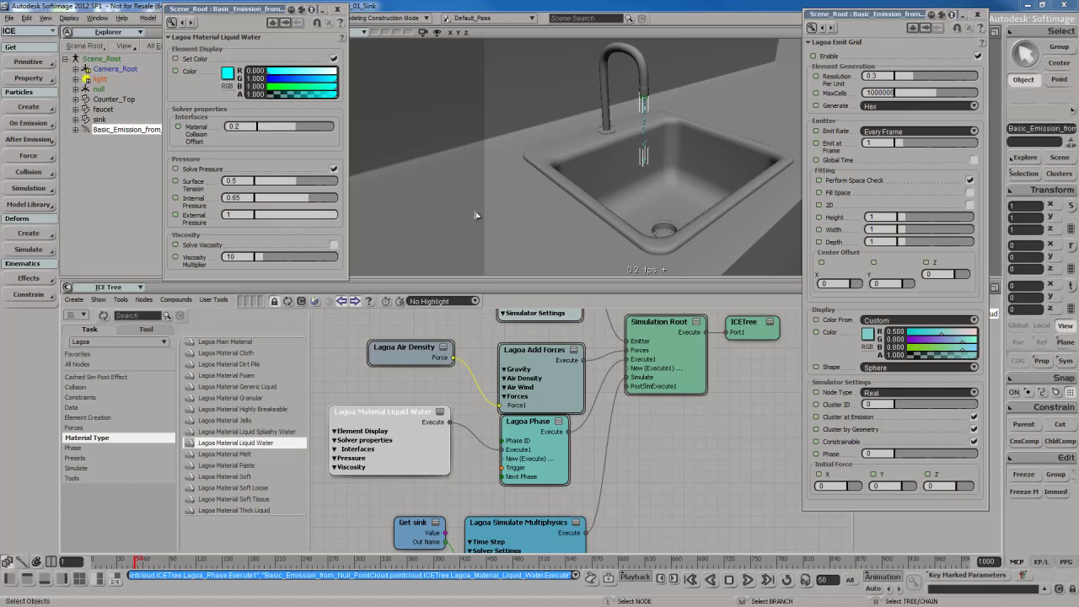
{"action": "key", "text": "F4"}
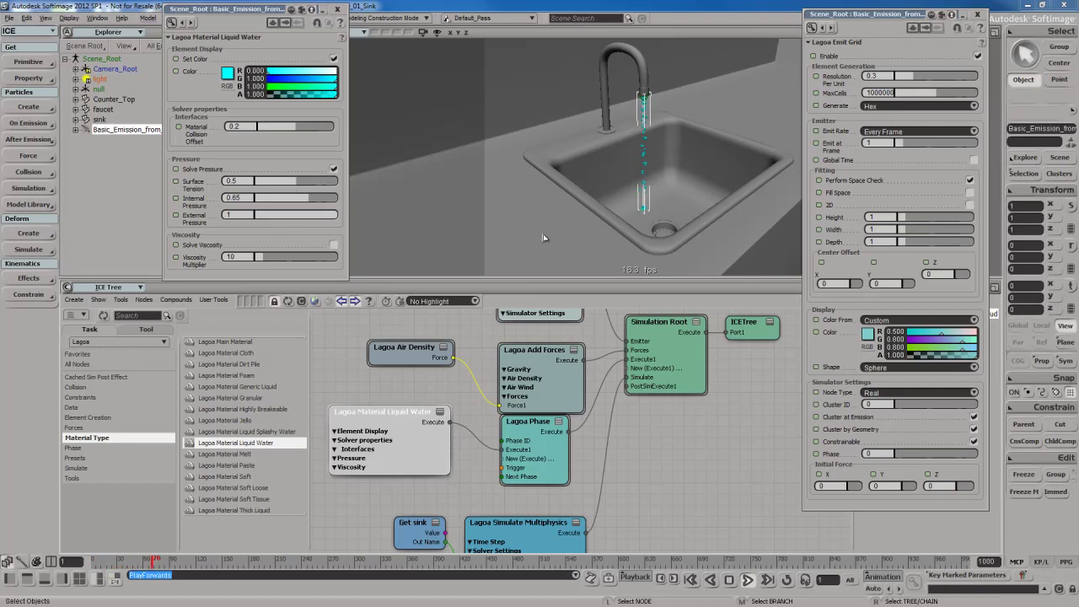
{"action": "key", "text": "Escape"}
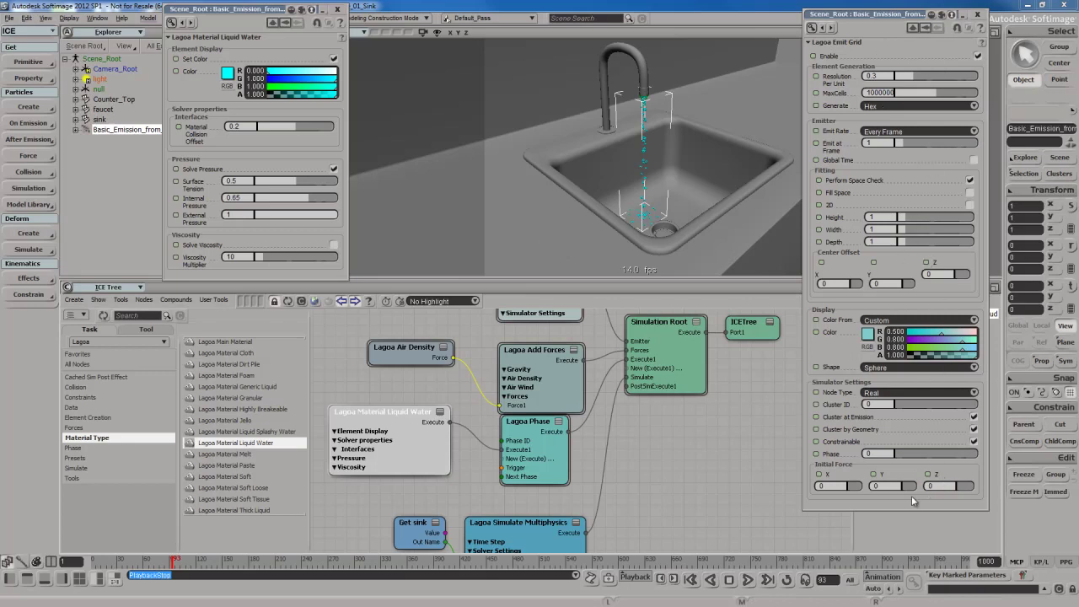
- Set the Lagoa Emit Grid node's initial force in Y to -5 and replay the simulation
{"action": "left_click", "coordinate": [878, 487]}
{"action": "key", "text": "Return"}
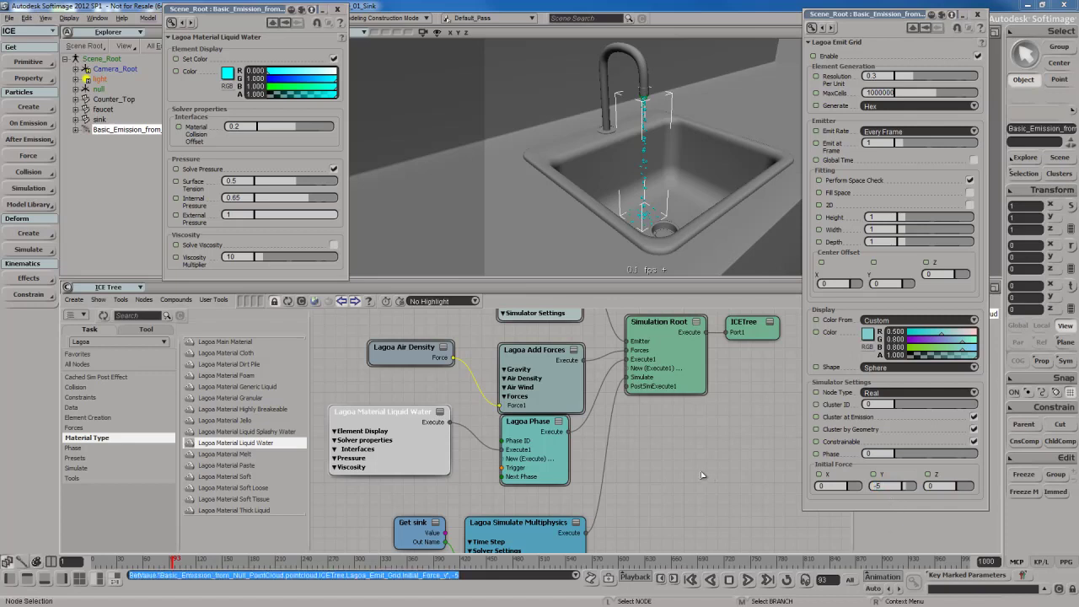
{"action": "key", "text": "F12"}
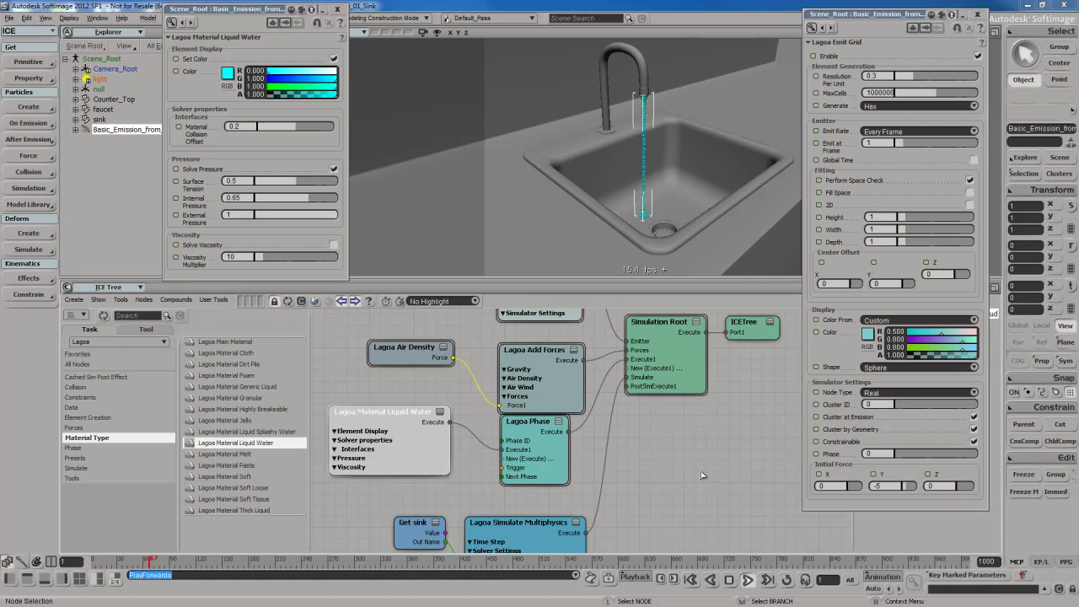
{"action": "key", "text": "Escape"}
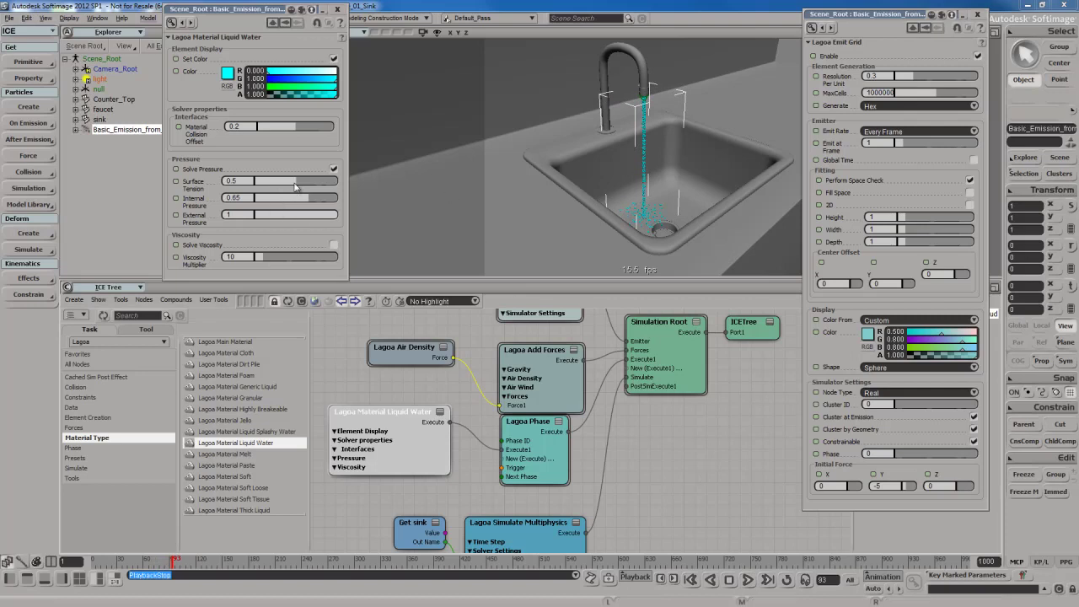
- Lower the liquid water material's external pressure to 0.395 and replay the simulation
{"action": "left_click_drag", "start_coordinate": [332, 219], "coordinate": [286, 217]}
{"action": "key", "text": "alt+period"}
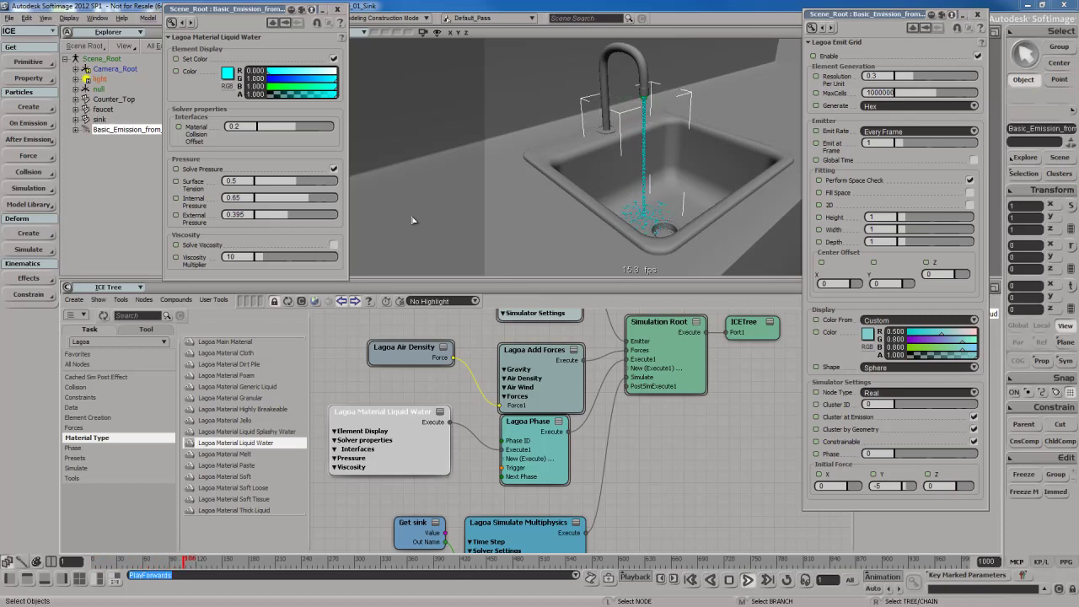
{"action": "key", "text": "Escape"}
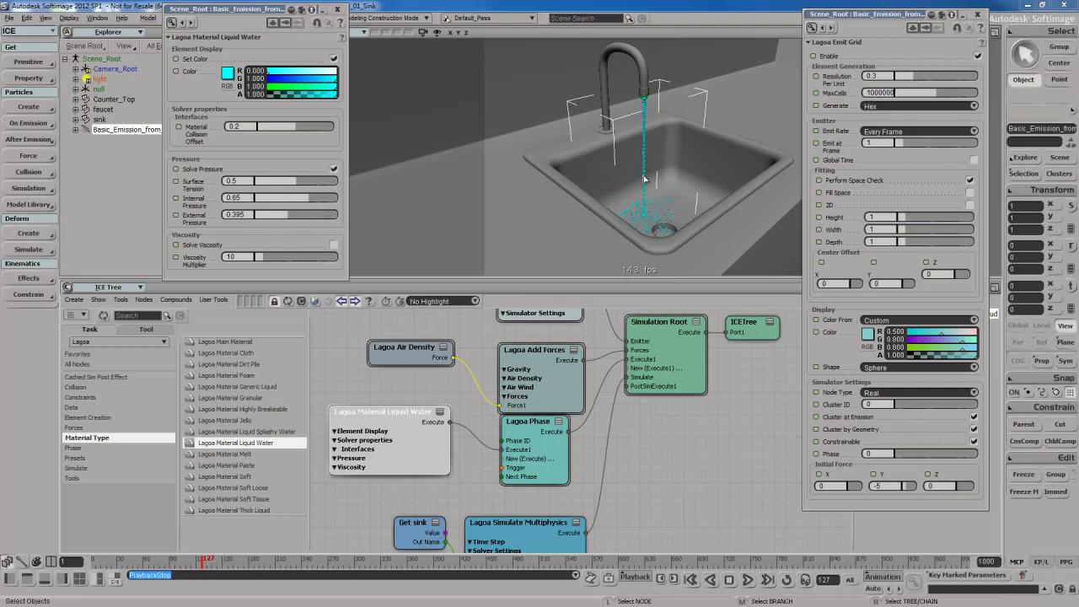
- Continue the simulation to about frame 258 and examine up close how the water spreads around the sink drain
{"action": "key", "text": "s"}
{"action": "mouse_move", "coordinate": [645, 179]}
{"action": "right_mouse_down"}
{"action": "mouse_move", "coordinate": [646, 235]}
{"action": "mouse_move", "coordinate": [641, 178]}
{"action": "right_mouse_up"}
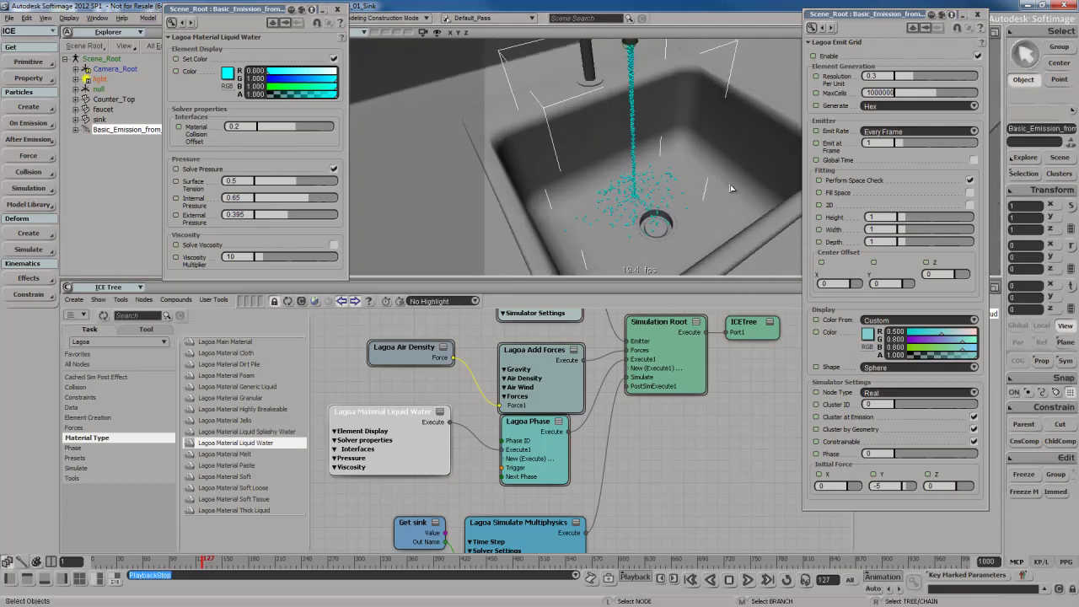
{"action": "key", "text": "alt+period"}
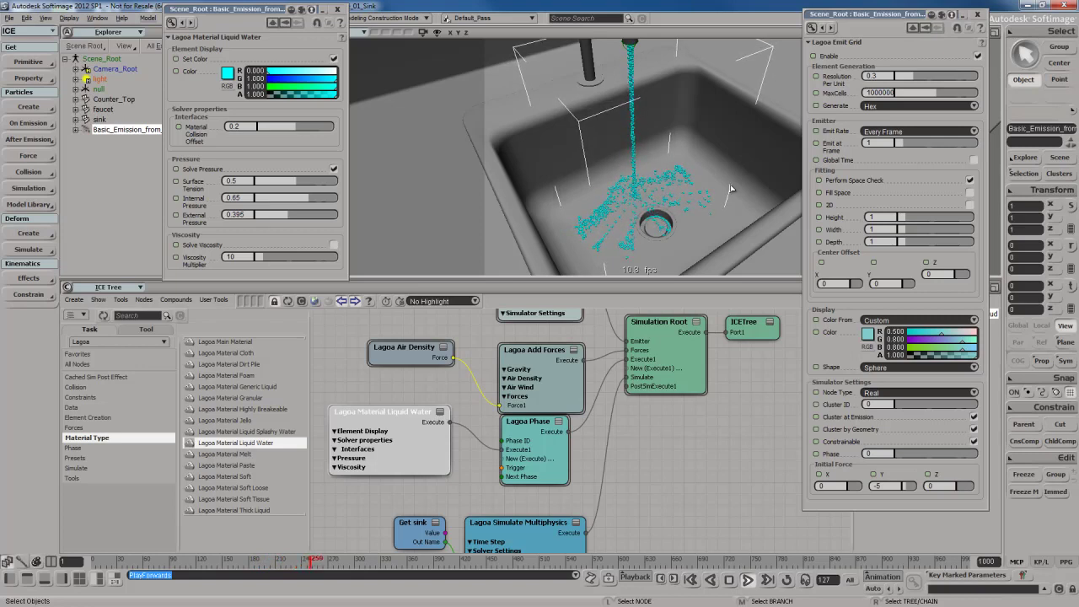
{"action": "key", "text": "Escape"}
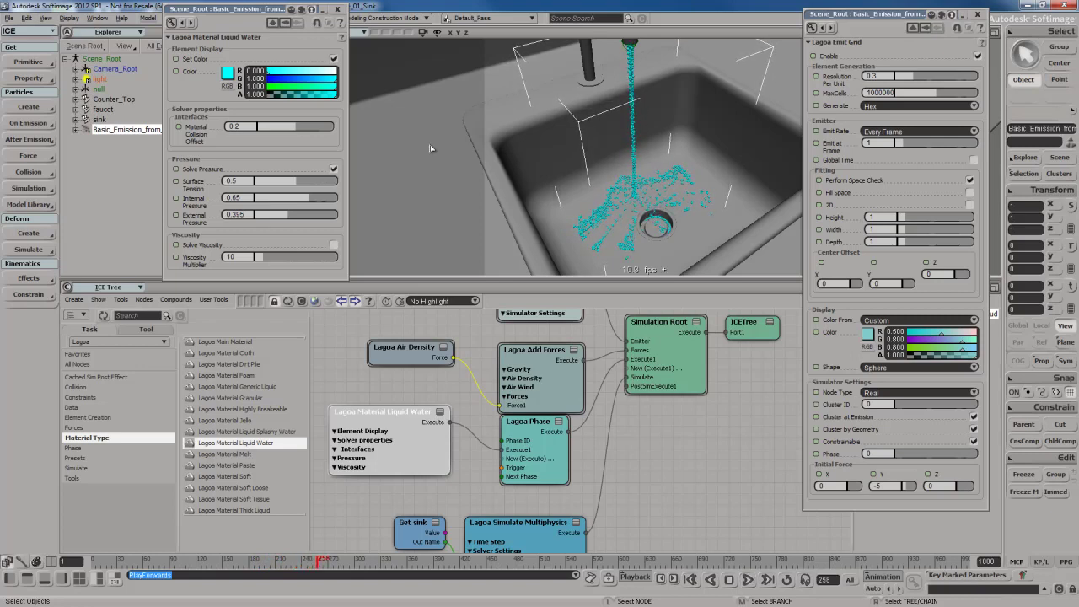
- Close the Lagoa Material Liquid Water and Lagoa Emit Grid property pages and clear the node selection in the ICE tree
{"action": "left_click", "coordinate": [338, 10]}
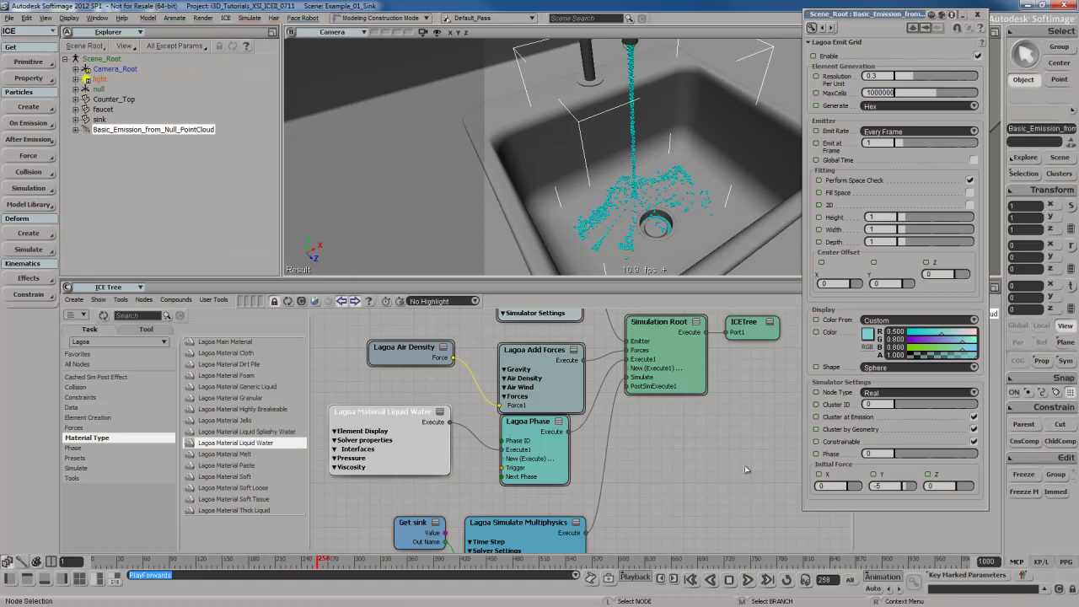
{"action": "left_click", "coordinate": [979, 15]}
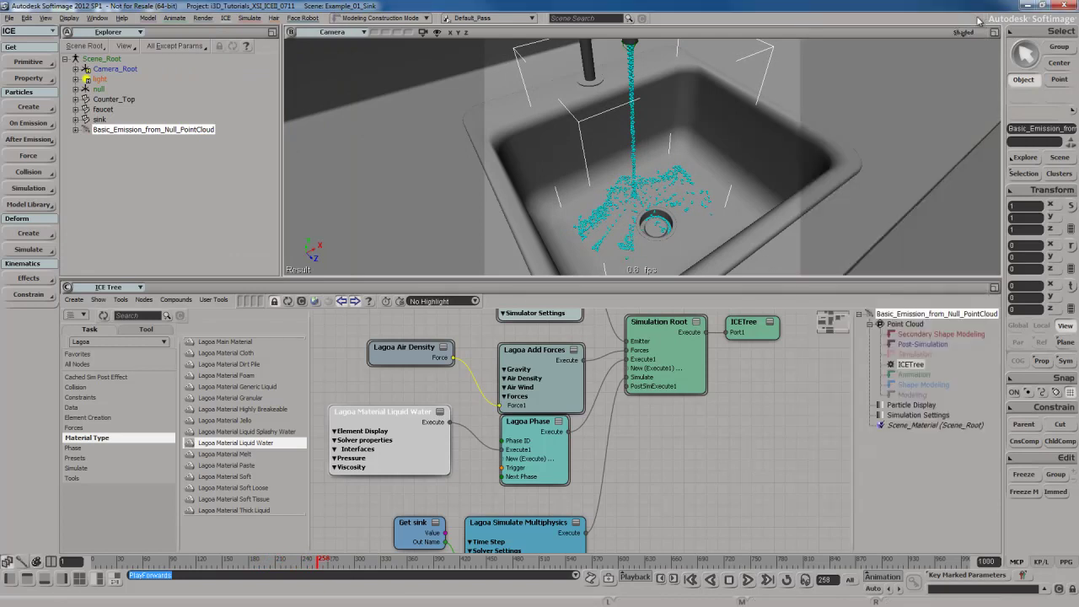
{"action": "left_click", "coordinate": [729, 460]}
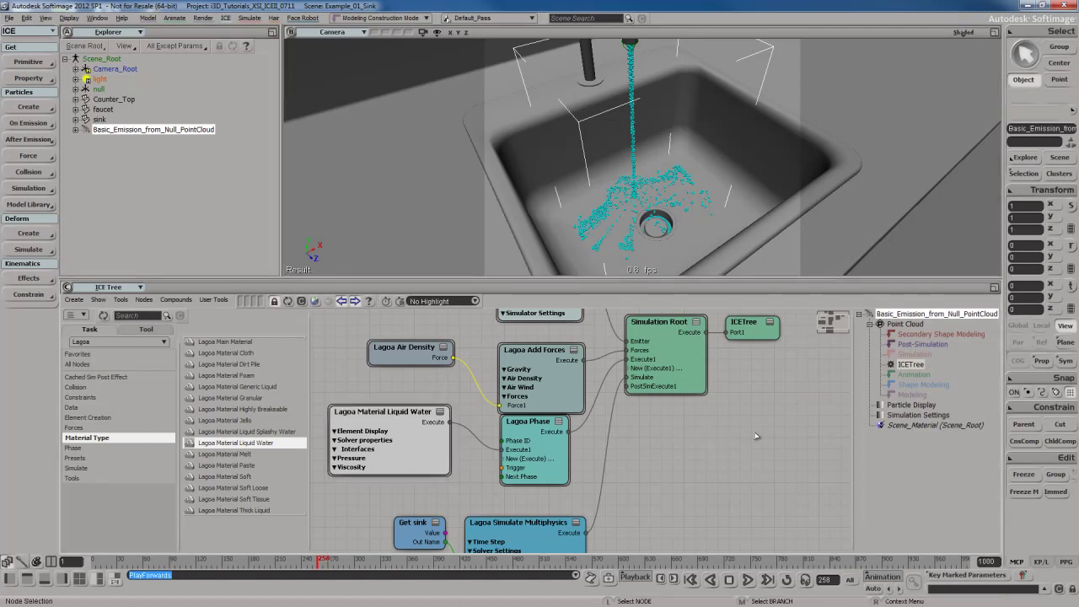